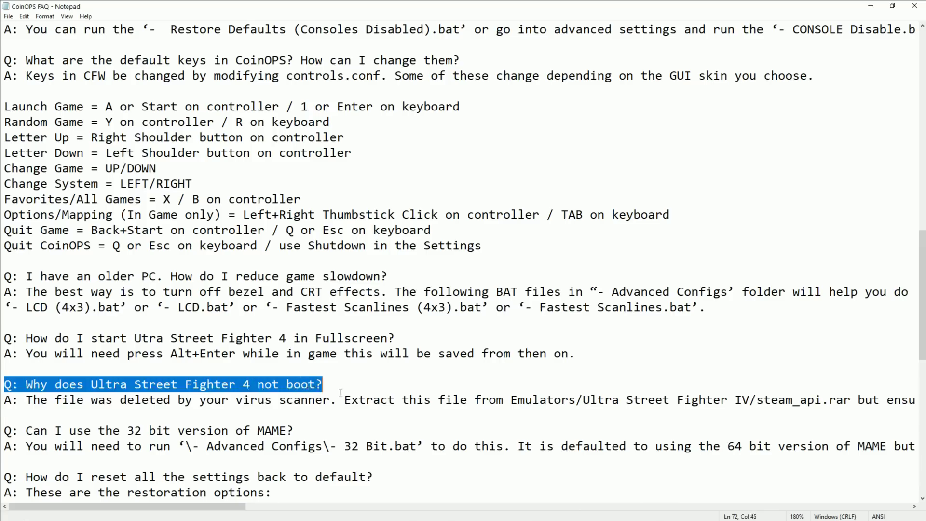
# Read the FAQ answer on why Ultra Street Fighter 4 does not boot, highlighting the part about the virus scanner
pyautogui.click(360, 386)
pyautogui.moveTo(82, 400); pyautogui.dragTo(433, 400)
pyautogui.click(126, 415)
pyautogui.moveTo(54, 400); pyautogui.dragTo(301, 400)
pyautogui.moveTo(401, 401); pyautogui.dragTo(339, 407)
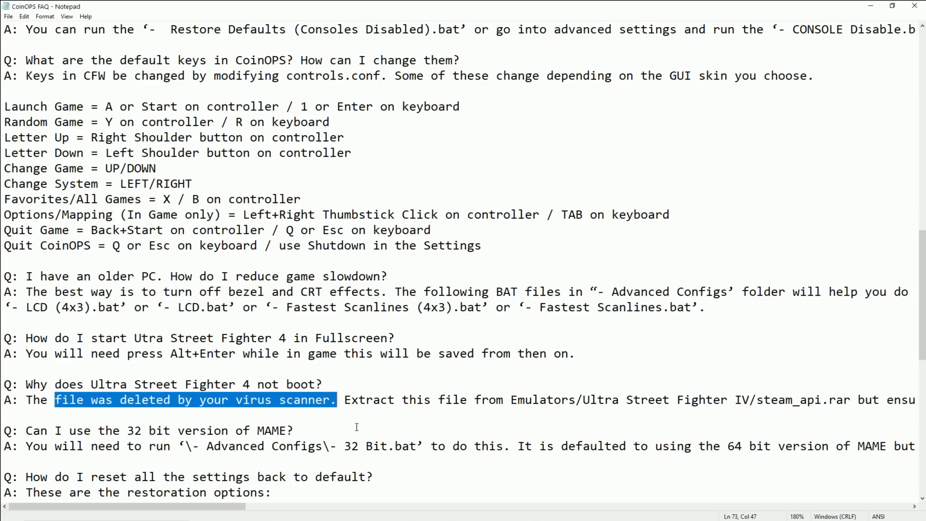
# Read the FAQ answer on starting Ultra Street Fighter 4 in fullscreen
pyautogui.scroll(-2, 368, 390)
pyautogui.click(344, 307)
pyautogui.moveTo(140, 307); pyautogui.dragTo(344, 307)
pyautogui.click(345, 309)
pyautogui.moveTo(185, 261); pyautogui.dragTo(351, 261)
pyautogui.click(351, 261)
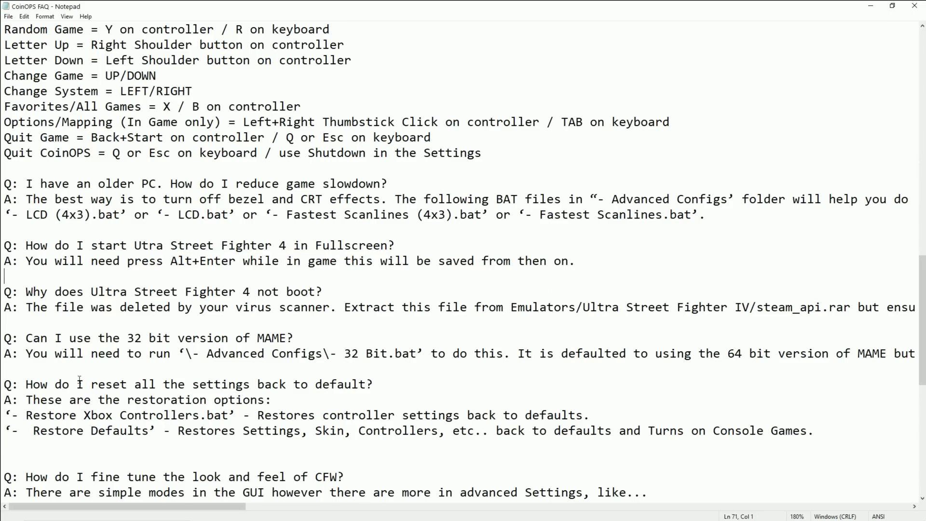
# Review the FAQ entry on resetting all settings back to default
pyautogui.moveTo(67, 390); pyautogui.dragTo(431, 403)
pyautogui.click(431, 403)
pyautogui.scroll(-3, 258, 484)
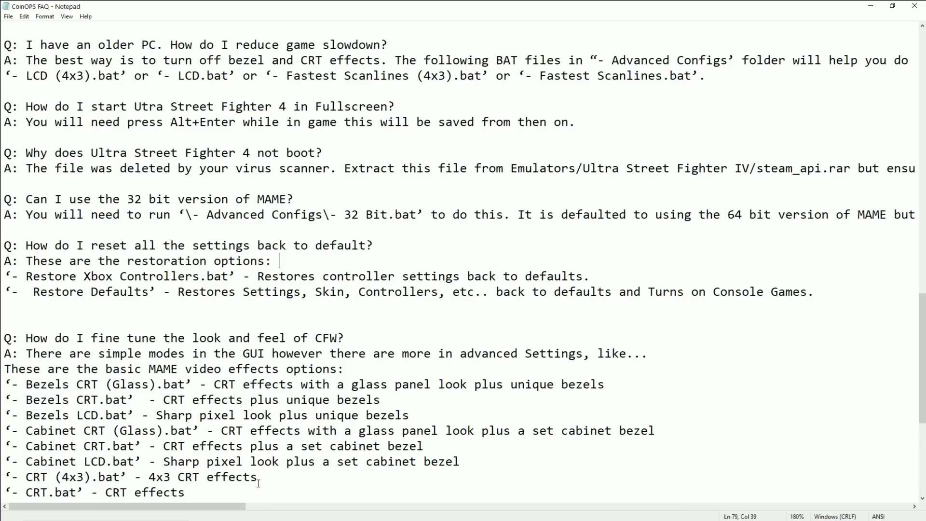
# Examine the FAQ section on fine-tuning the look of CFW, highlighting the list of basic MAME video effects options
pyautogui.scroll(-2, 188, 405)
pyautogui.moveTo(5, 245); pyautogui.dragTo(222, 369)
pyautogui.scroll(-2, 367, 431)
pyautogui.click(224, 400)
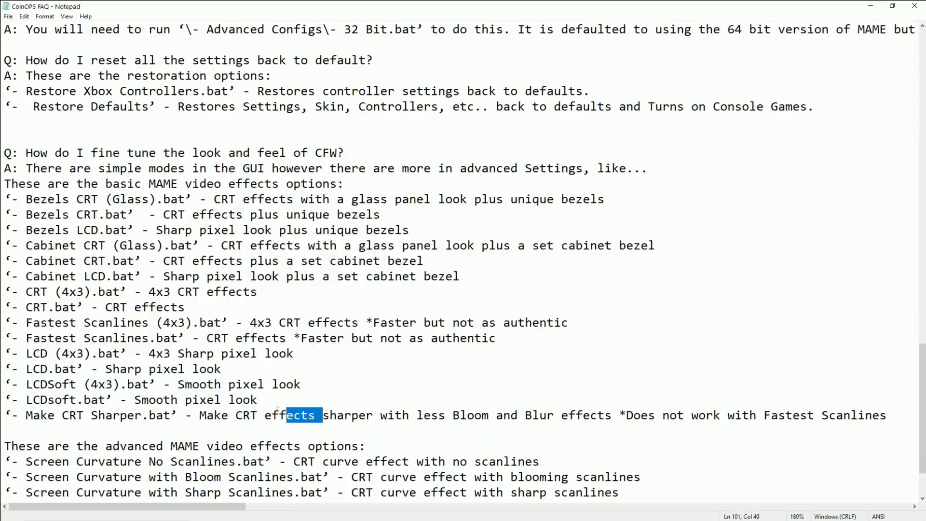
pyautogui.moveTo(277, 409); pyautogui.dragTo(12, 153)
pyautogui.click(188, 335)
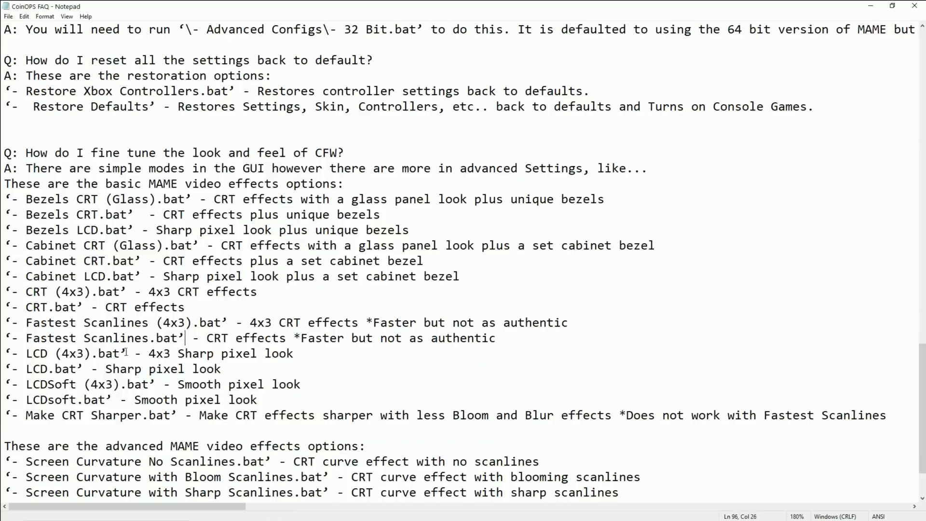
pyautogui.moveTo(5, 183); pyautogui.dragTo(313, 427)
pyautogui.click(313, 420)
pyautogui.scroll(-2, 281, 462)
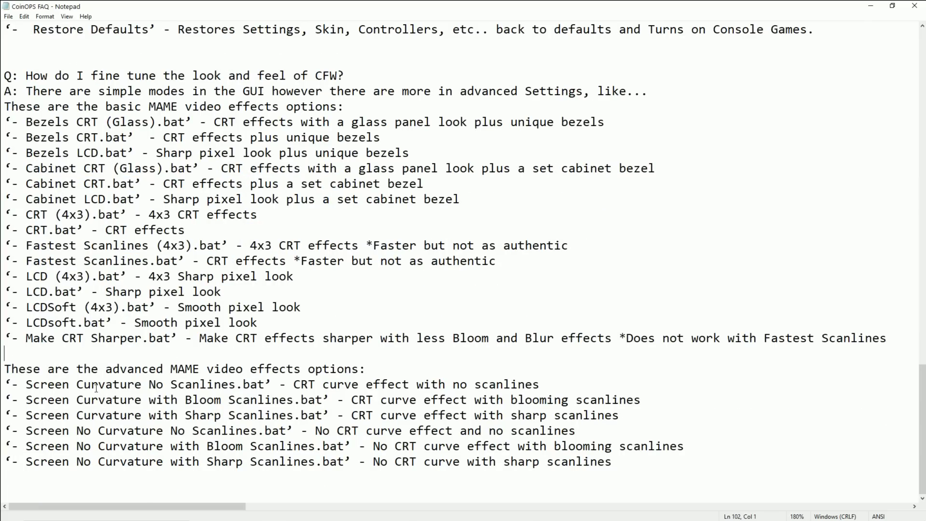
# Highlight the FAQ's advanced MAME video effects section, including all the screen curvature and scanline options
pyautogui.moveTo(25, 369); pyautogui.dragTo(264, 369)
pyautogui.moveTo(388, 368); pyautogui.dragTo(5, 369)
pyautogui.click(652, 467)
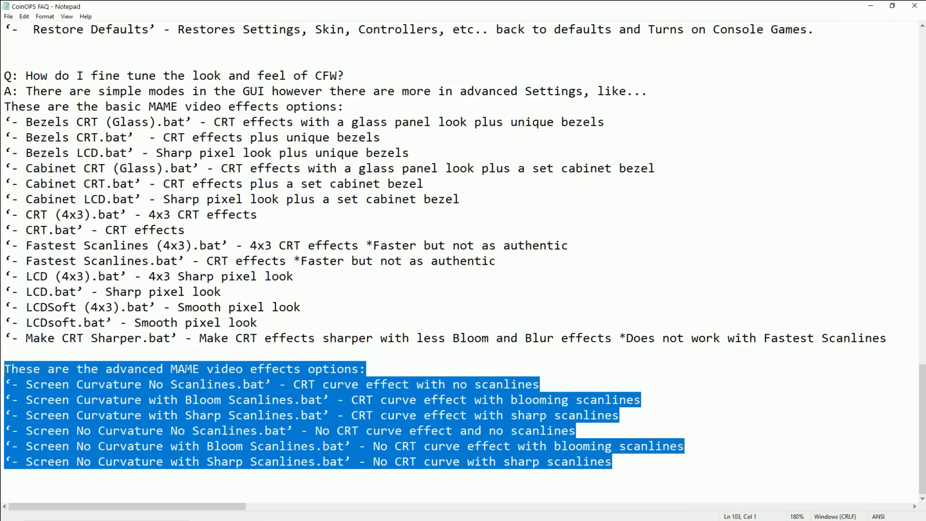
# Leave the FAQ, look through the batch files in the - Advanced Configs folder, and return to the CoinOPS Next folder
pyautogui.click(892, 6)
pyautogui.click(135, 107)
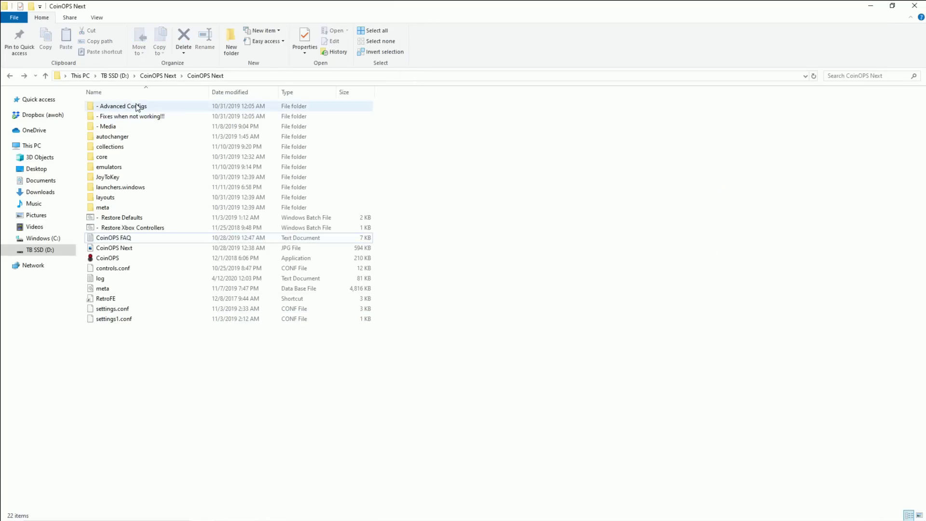
pyautogui.moveTo(138, 414); pyautogui.dragTo(189, 503)
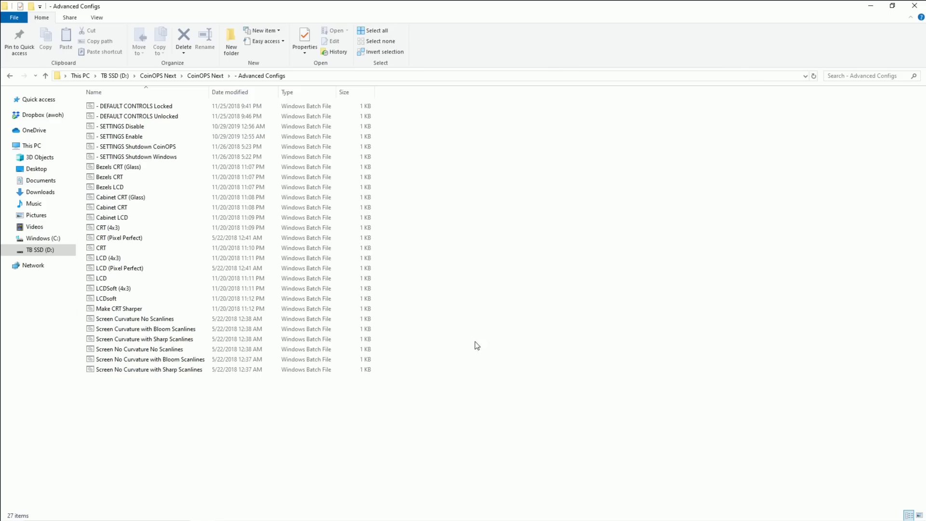
pyautogui.press('BackSpace')
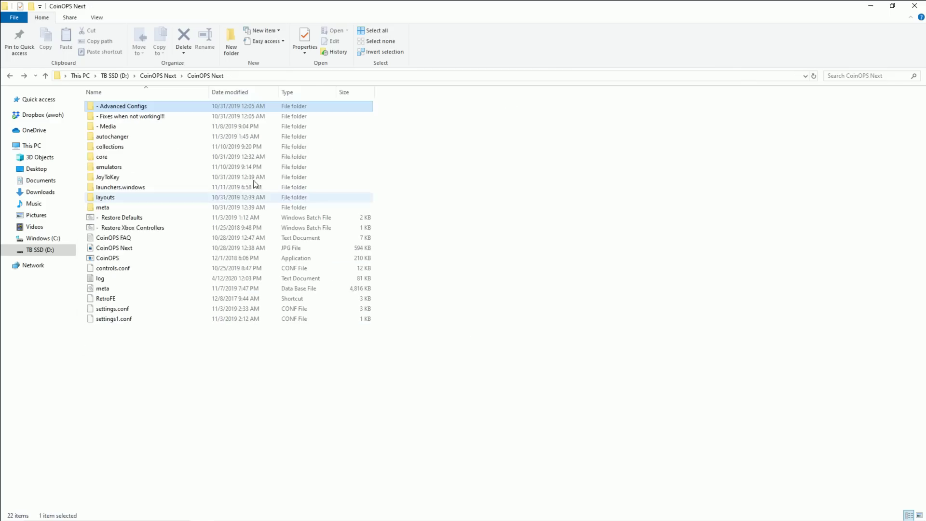
# Launch the CoinOPS application, and open the collections folder to look over its system folders
pyautogui.click(112, 259)
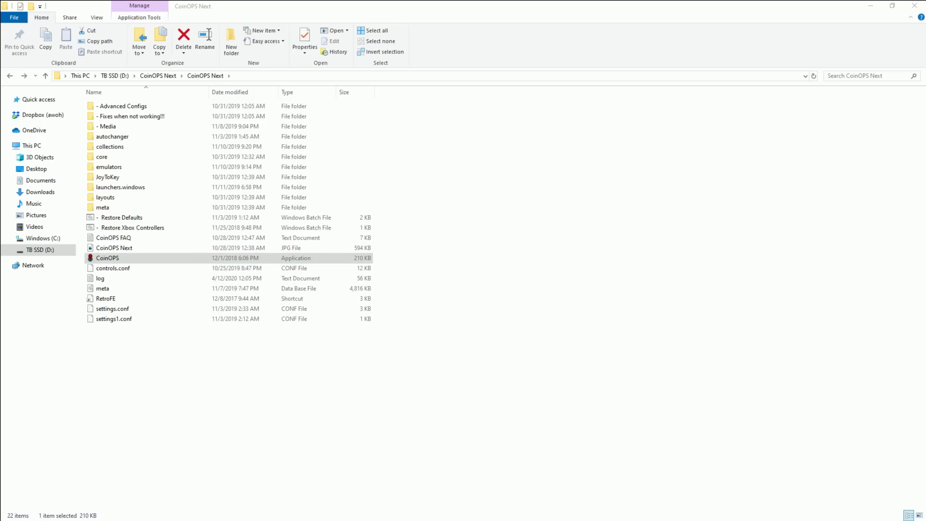
pyautogui.doubleClick(110, 147)
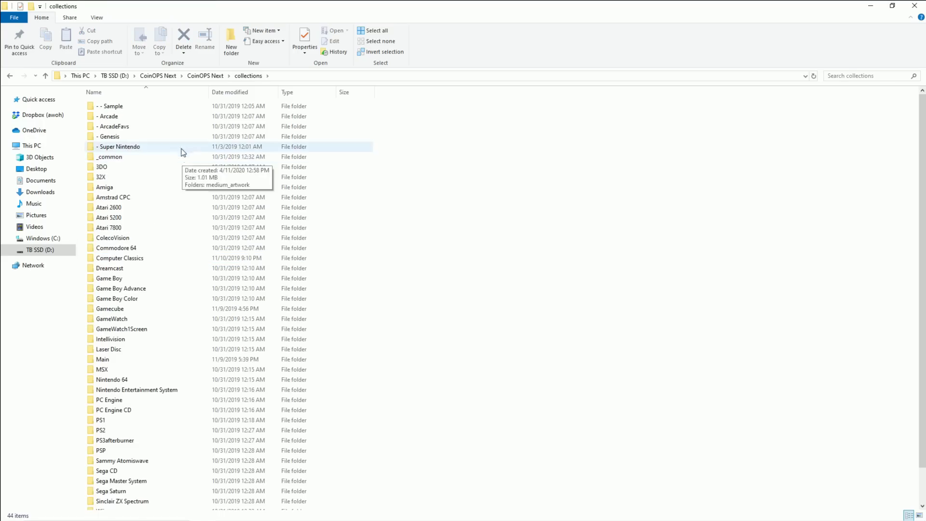
pyautogui.scroll(-2, 415, 289)
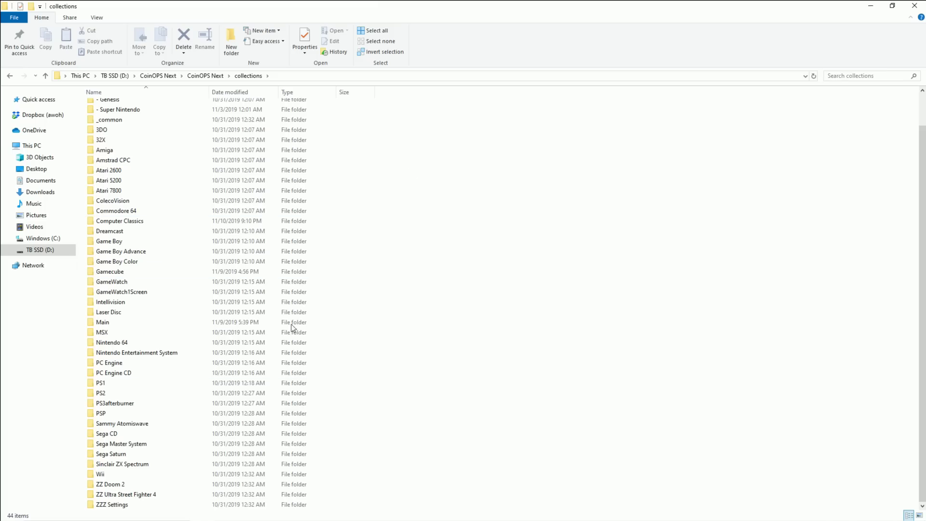
# Check the game files in the Wii collection's roms folder and return to the collections folder
pyautogui.doubleClick(109, 475)
pyautogui.doubleClick(112, 128)
pyautogui.moveTo(216, 301); pyautogui.dragTo(103, 96)
pyautogui.click(472, 341)
pyautogui.press('BackSpace')
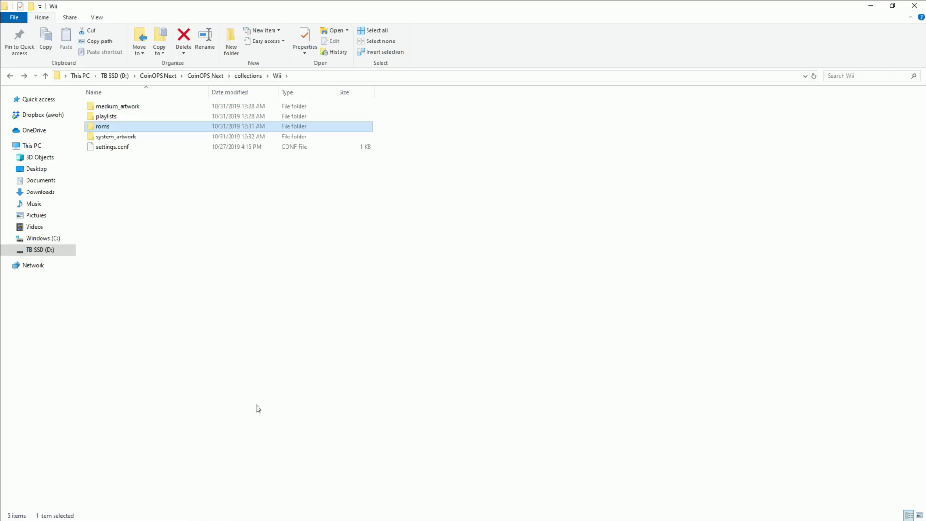
pyautogui.press('BackSpace')
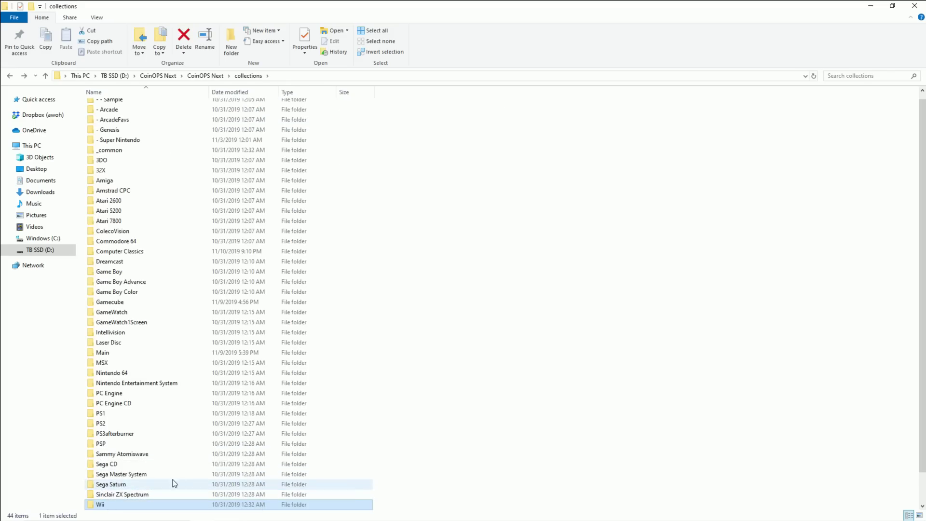
# Check the game files in the Sega CD collection's roms folder and return to the collections folder
pyautogui.press('F5')
pyautogui.doubleClick(157, 472)
pyautogui.doubleClick(105, 127)
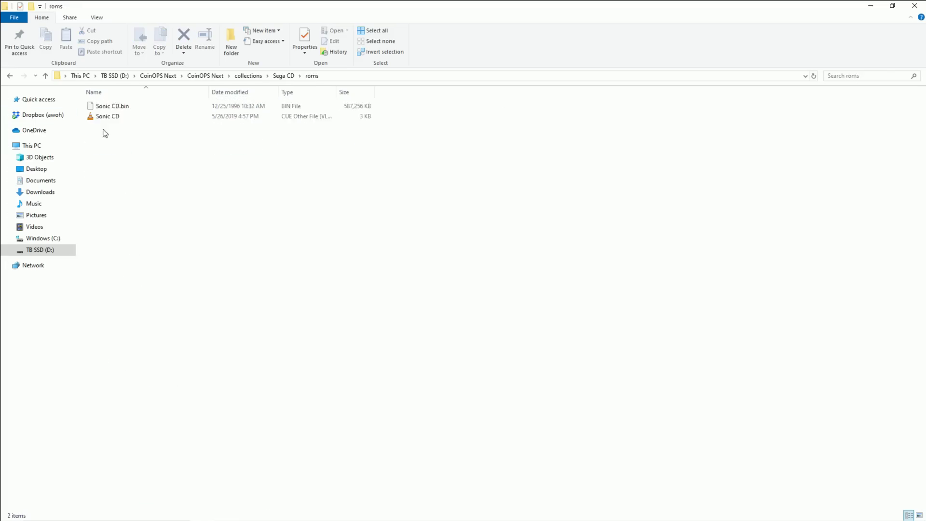
pyautogui.press('BackSpace')
pyautogui.press('BackSpace')
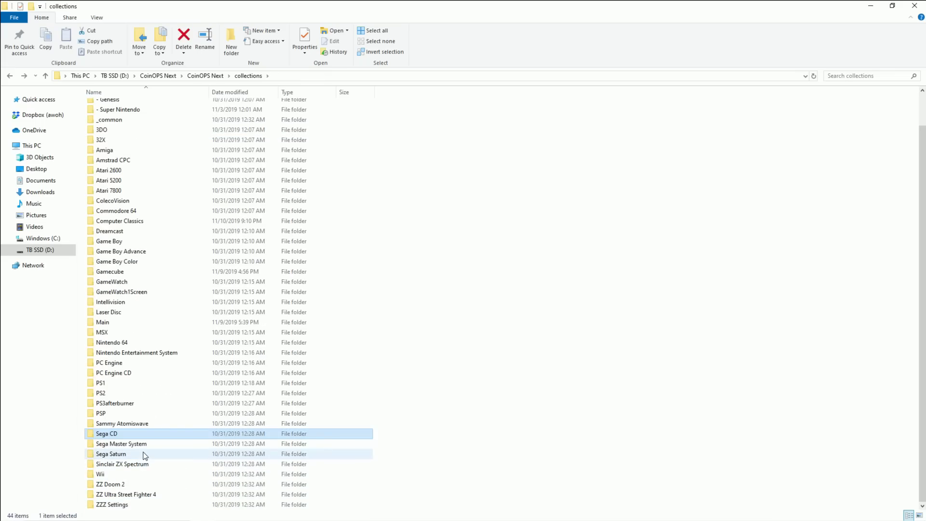
# Check the game files in the Sega Saturn collection's roms folder and return to the collections folder
pyautogui.doubleClick(111, 454)
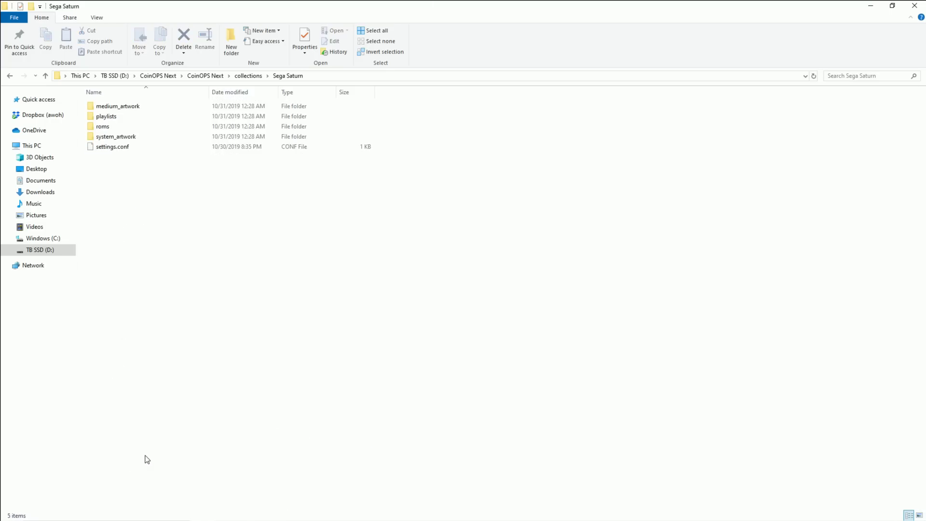
pyautogui.doubleClick(113, 128)
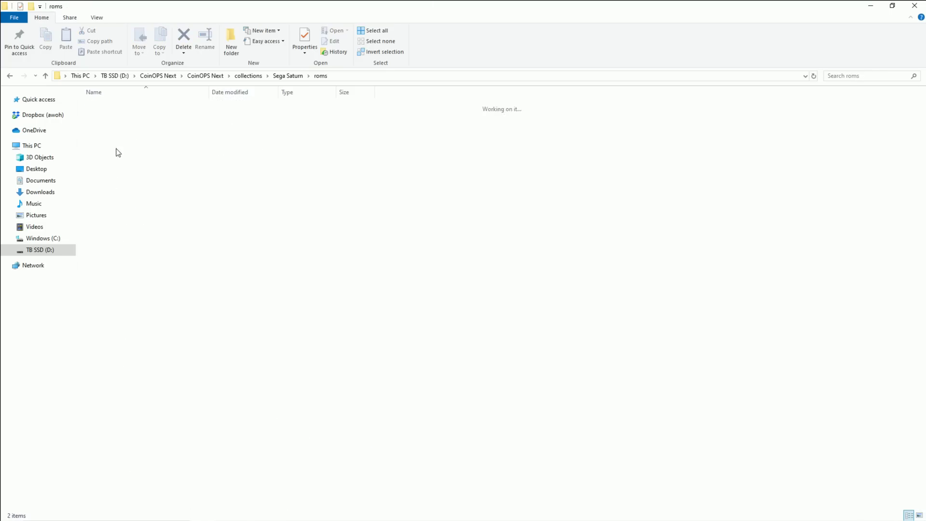
pyautogui.press('BackSpace')
pyautogui.press('BackSpace')
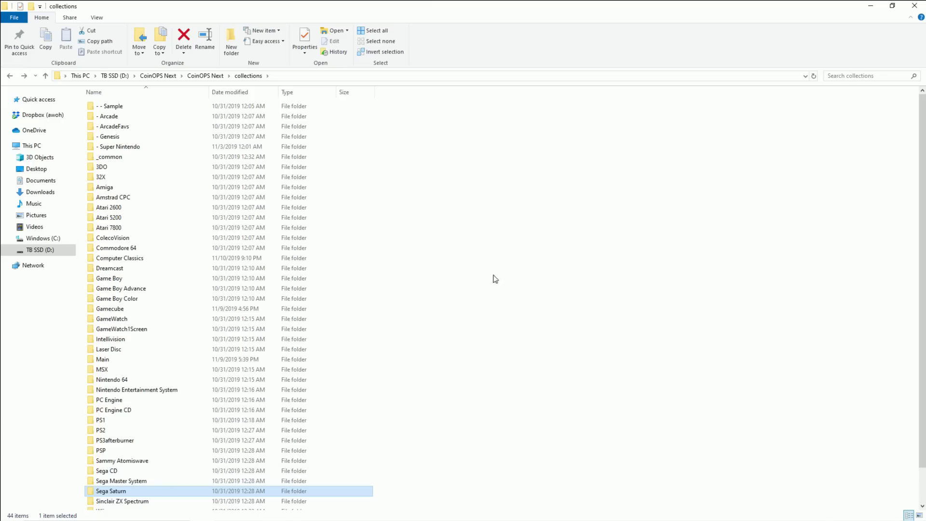
# Look over the disc images in the PSP collection's roms folder and return to the collections folder
pyautogui.doubleClick(140, 450)
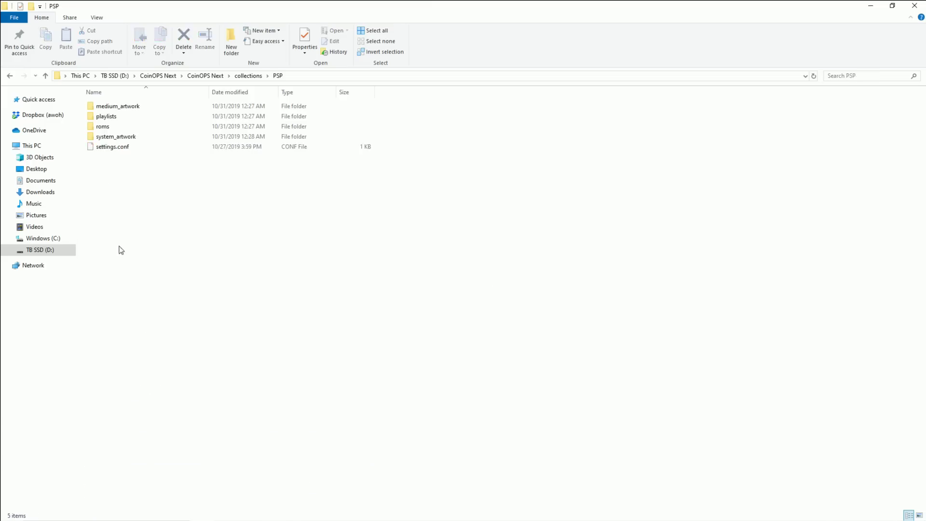
pyautogui.doubleClick(99, 126)
pyautogui.moveTo(113, 217); pyautogui.dragTo(182, 285)
pyautogui.moveTo(452, 104); pyautogui.dragTo(313, 241)
pyautogui.hotkey('alt', 'Left')
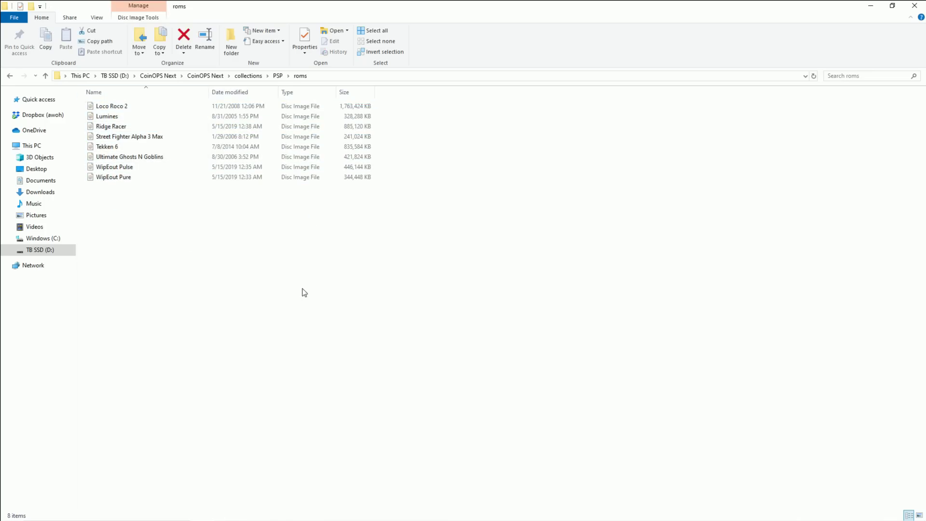
pyautogui.hotkey('alt', 'Left')
# Look over the zipped games in the Sammy Atomiswave collection's roms folder and go back to the CoinOPS Next folder
pyautogui.doubleClick(162, 464)
pyautogui.doubleClick(102, 116)
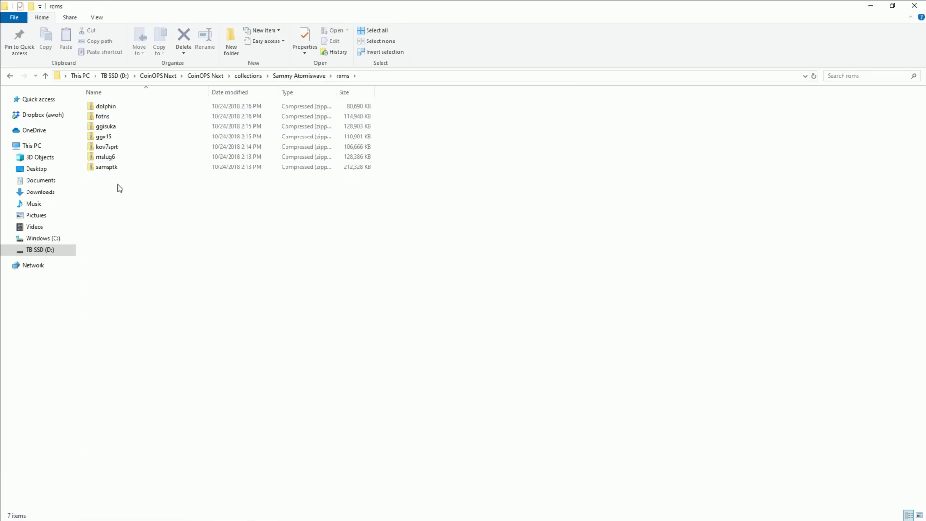
pyautogui.hotkey('ctrl', 'a')
pyautogui.click(299, 303)
pyautogui.hotkey('alt', 'Left')
pyautogui.hotkey('alt', 'Left')
pyautogui.hotkey('alt', 'Left')
# Reopen the collections folder, glance inside the PS3afterburner folder, and return to collections
pyautogui.doubleClick(105, 149)
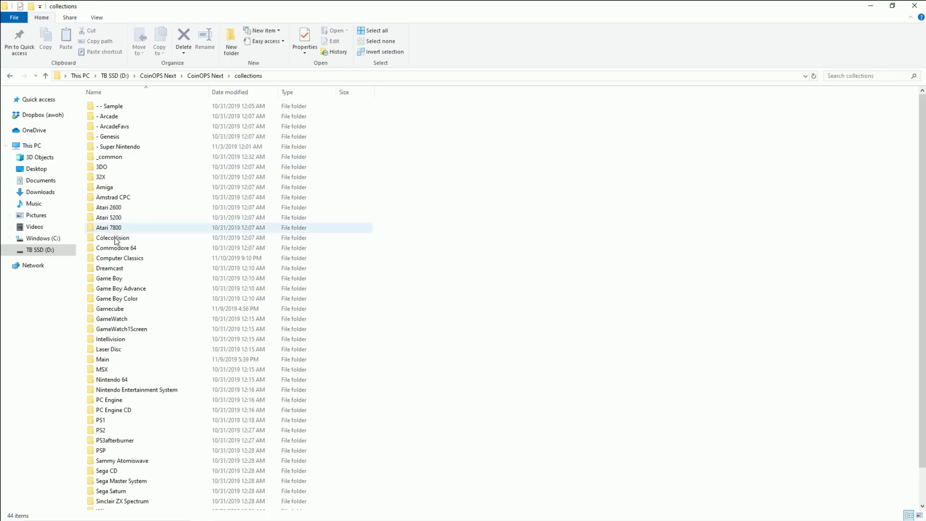
pyautogui.doubleClick(131, 444)
pyautogui.hotkey('alt', 'Left')
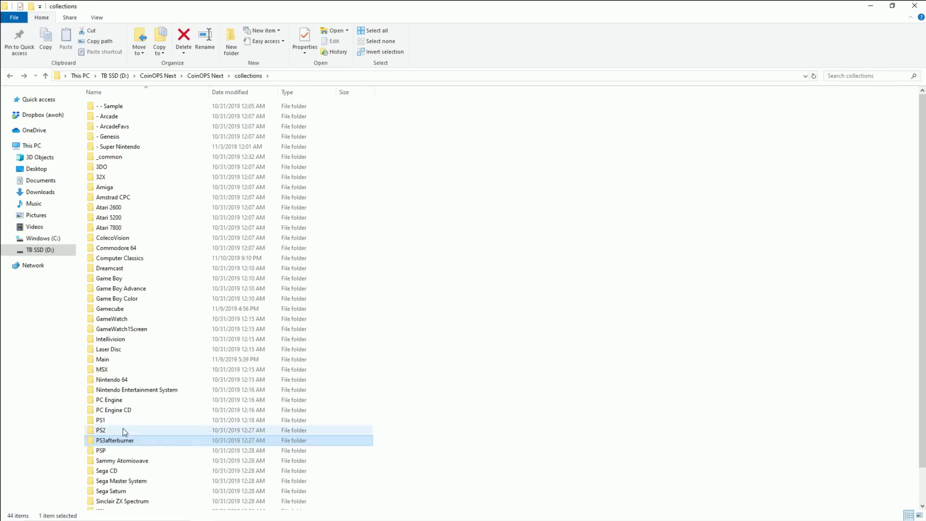
# Look over all the game files in the PS2 collection's roms folder and return to the collections folder
pyautogui.doubleClick(125, 432)
pyautogui.doubleClick(103, 126)
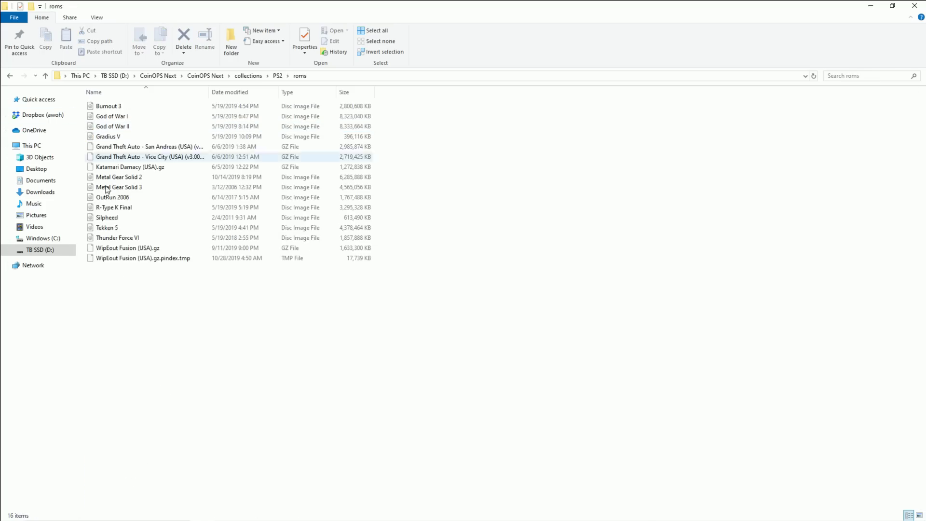
pyautogui.moveTo(129, 262); pyautogui.dragTo(89, 102)
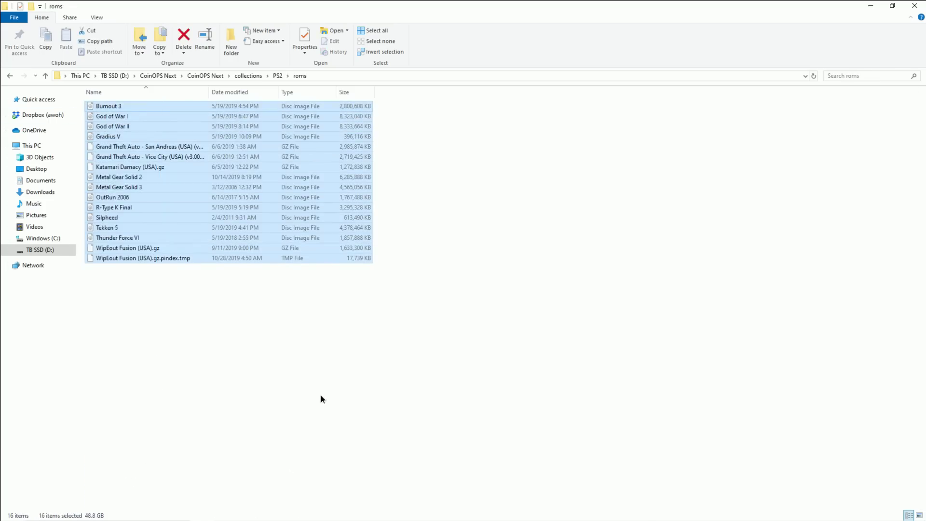
pyautogui.click(320, 395)
pyautogui.press('BackSpace')
pyautogui.press('BackSpace')
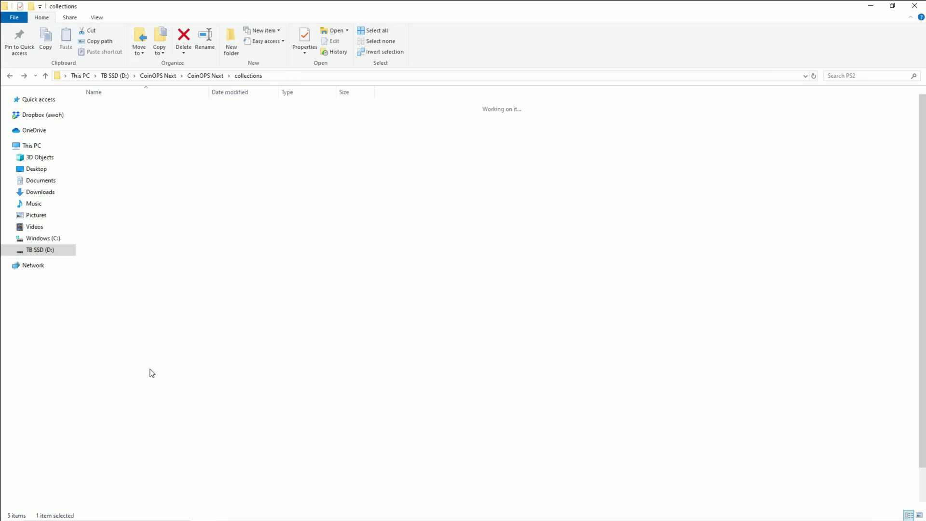
# Look through the game files in the PS1 collection's roms folder and return to the collections folder
pyautogui.doubleClick(121, 422)
pyautogui.doubleClick(103, 136)
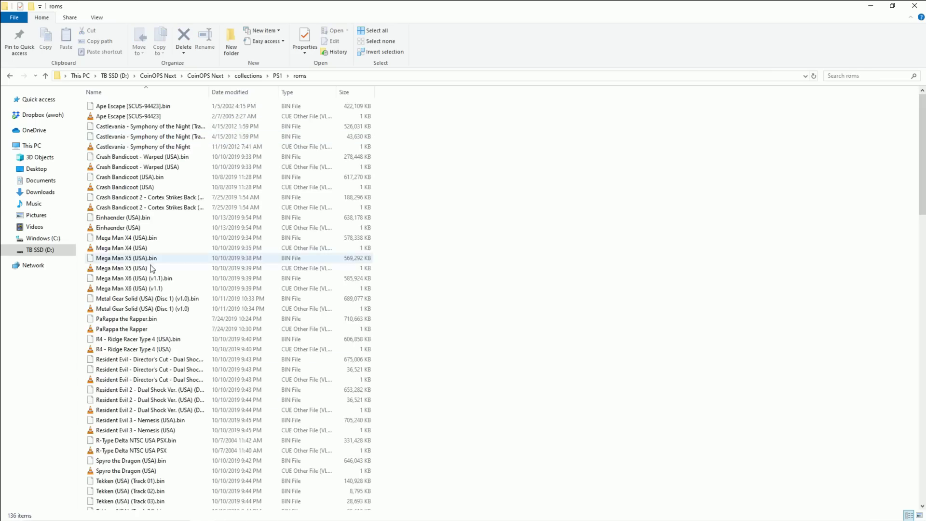
pyautogui.scroll(-14, 393, 416)
pyautogui.scroll(-17, 424, 408)
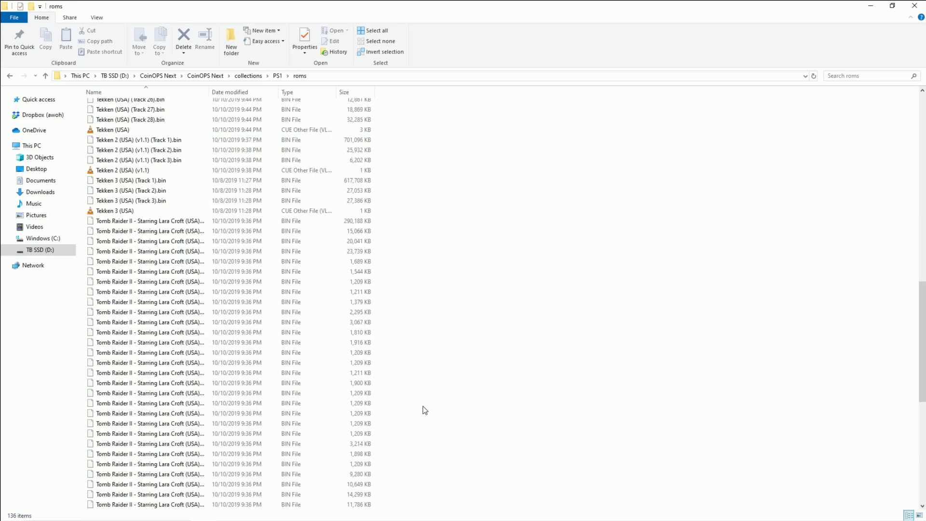
pyautogui.press('BackSpace')
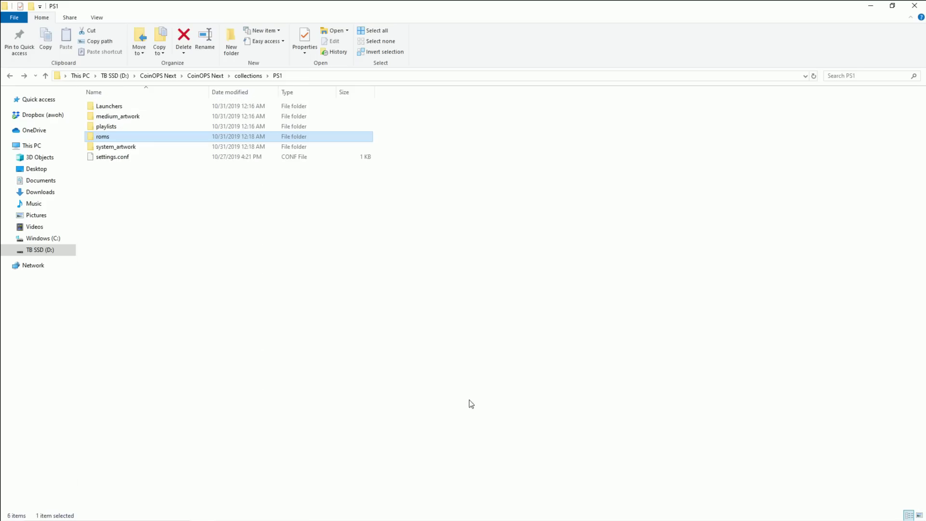
pyautogui.press('BackSpace')
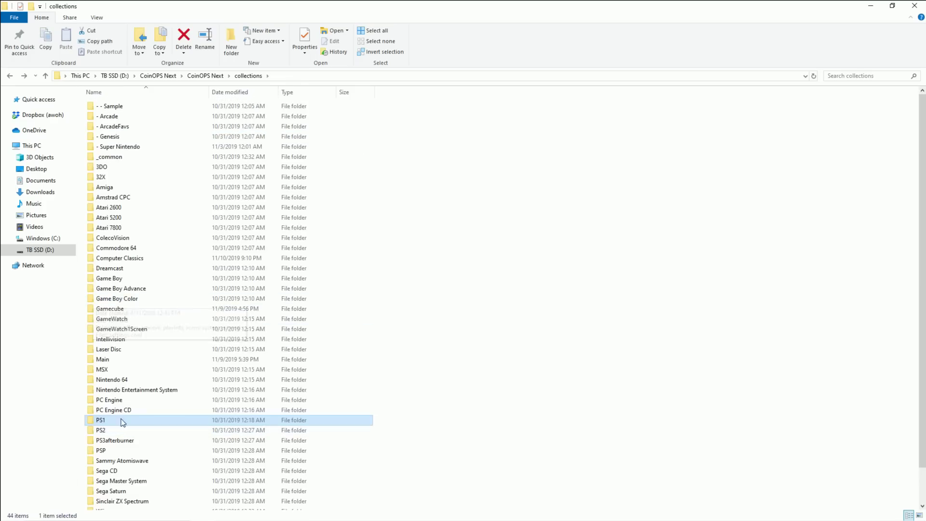
# Check the game files in the PC Engine CD collection's roms folder and return to the collections folder
pyautogui.click(120, 412)
pyautogui.doubleClick(120, 412)
pyautogui.doubleClick(117, 127)
pyautogui.press('BackSpace')
pyautogui.press('BackSpace')
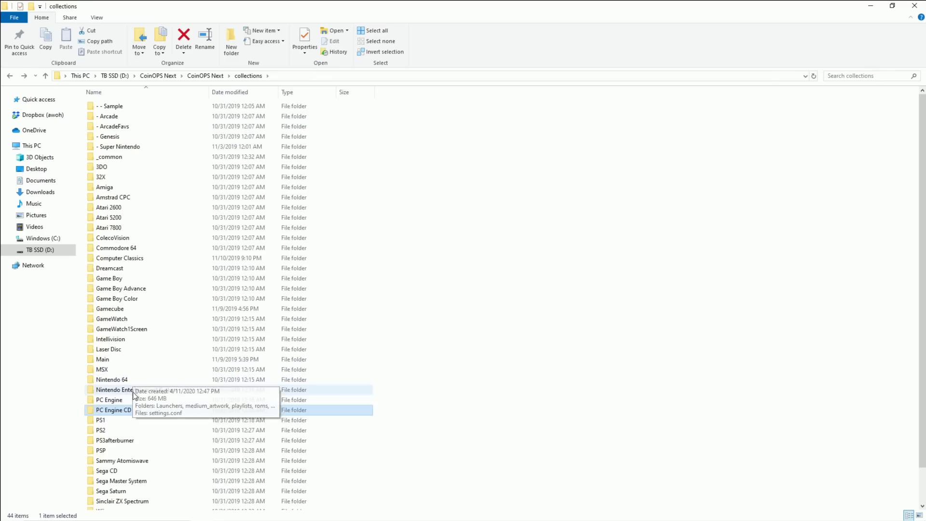
# Open the PC Engine collection's roms folder and enlarge the file icons to view its games
pyautogui.doubleClick(140, 403)
pyautogui.doubleClick(103, 127)
pyautogui.keyDown('ctrl'); pyautogui.scroll(5, 290, 320); pyautogui.keyUp('ctrl')
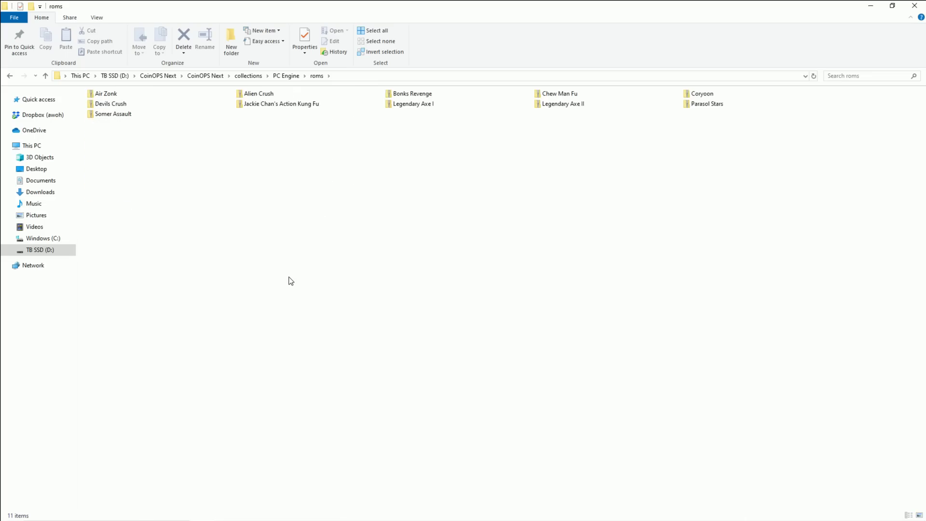
pyautogui.keyDown('ctrl'); pyautogui.scroll(2, 328, 312); pyautogui.keyUp('ctrl')
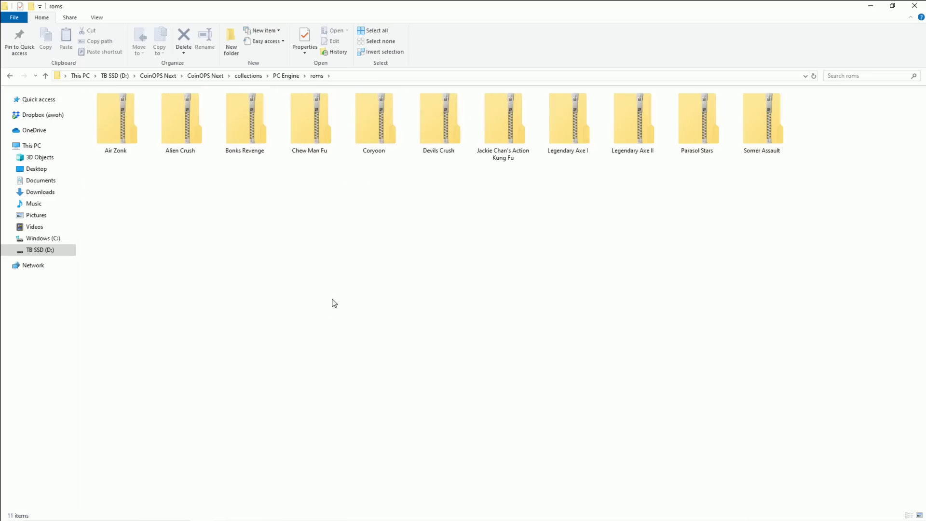
# Leave the PC Engine collection and check the roms folder of the Nintendo Entertainment System collection
pyautogui.hotkey('alt', 'Left')
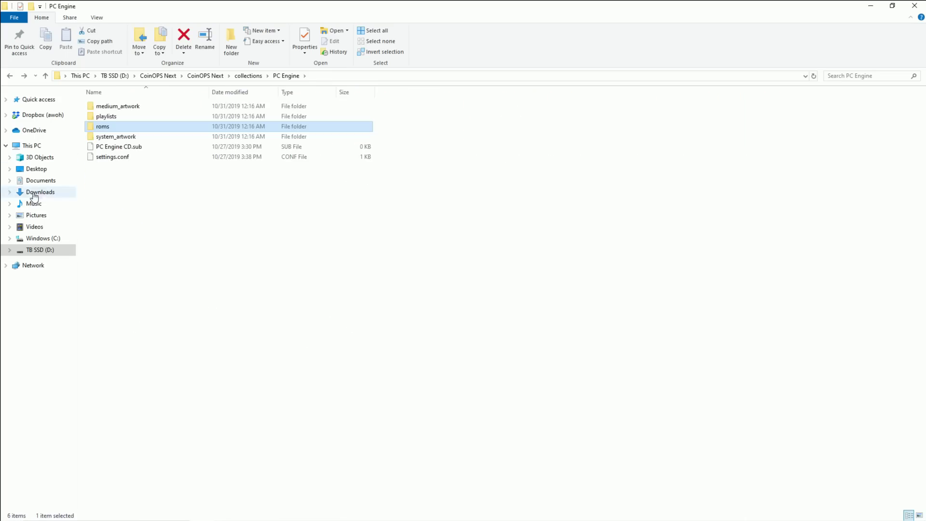
pyautogui.hotkey('alt', 'Left')
pyautogui.doubleClick(129, 388)
pyautogui.doubleClick(116, 126)
pyautogui.hotkey('alt', 'Left')
pyautogui.hotkey('alt', 'Left')
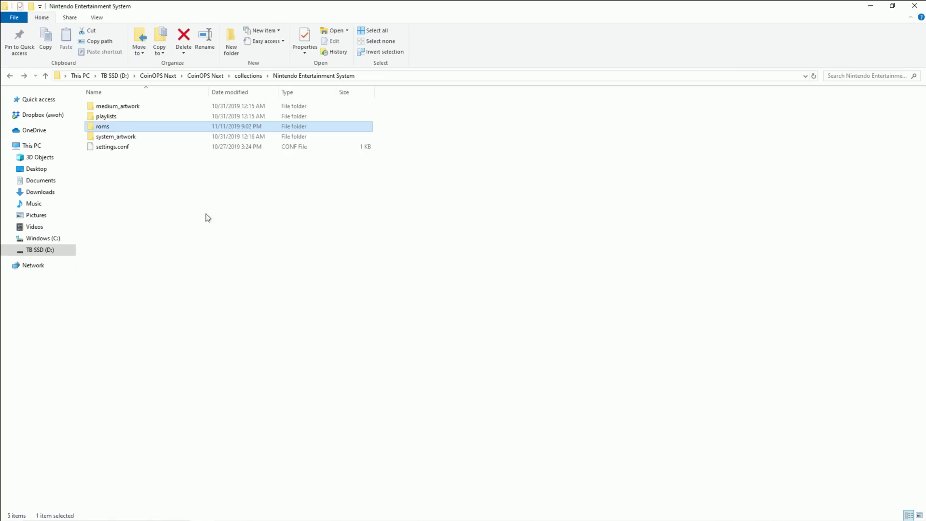
# Look over the game files in the Nintendo 64 collection's roms folder and return to the collections folder
pyautogui.doubleClick(130, 380)
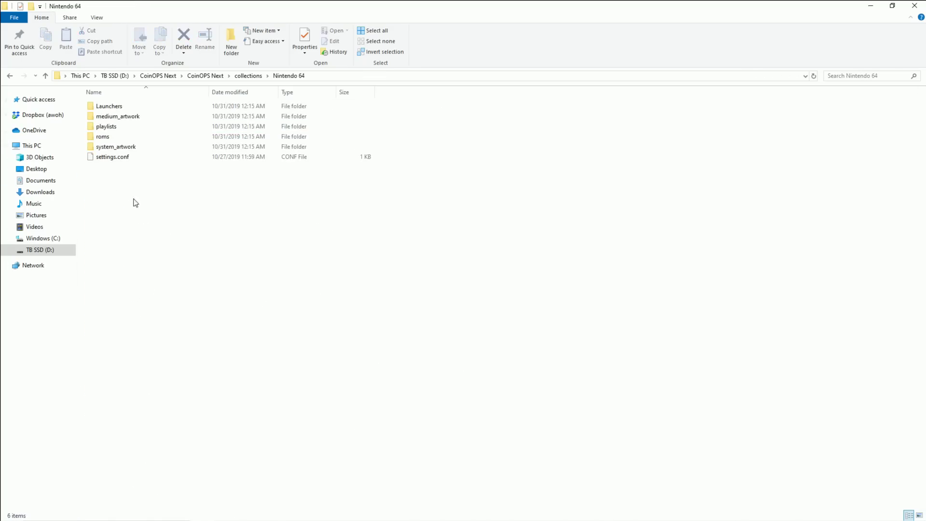
pyautogui.doubleClick(120, 137)
pyautogui.moveTo(155, 401); pyautogui.dragTo(198, 339)
pyautogui.hotkey('alt', 'Left')
pyautogui.hotkey('alt', 'Left')
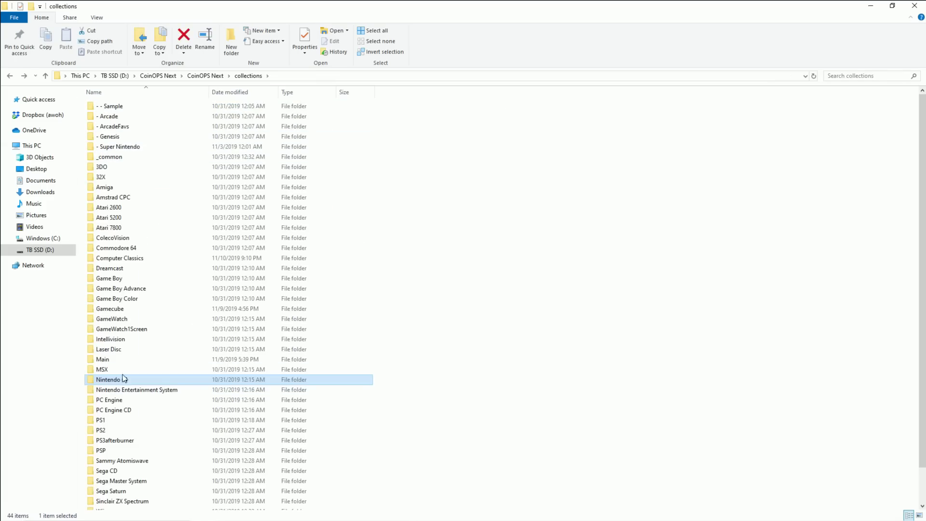
# Check the game files in the MSX collection's roms folder and return to the collections folder
pyautogui.doubleClick(124, 370)
pyautogui.click(120, 147)
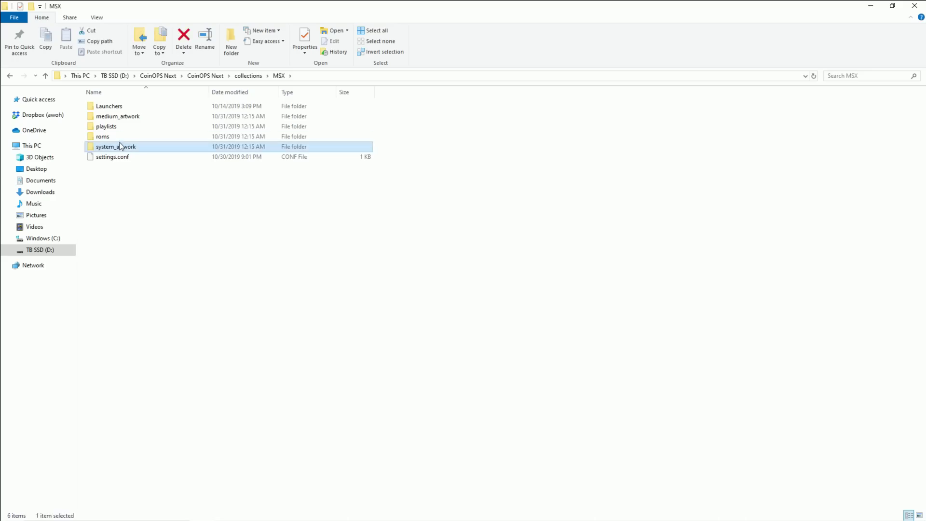
pyautogui.doubleClick(121, 137)
pyautogui.hotkey('alt', 'Left')
pyautogui.hotkey('alt', 'Left')
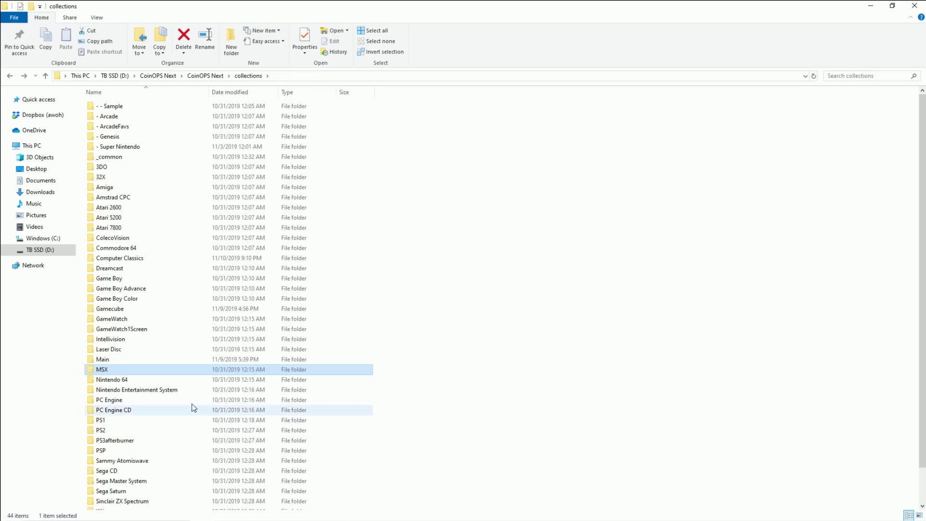
# Look into the Laser Disc collection and the Intellivision collection's roms folder, returning to the collections folder
pyautogui.doubleClick(140, 350)
pyautogui.hotkey('alt', 'Left')
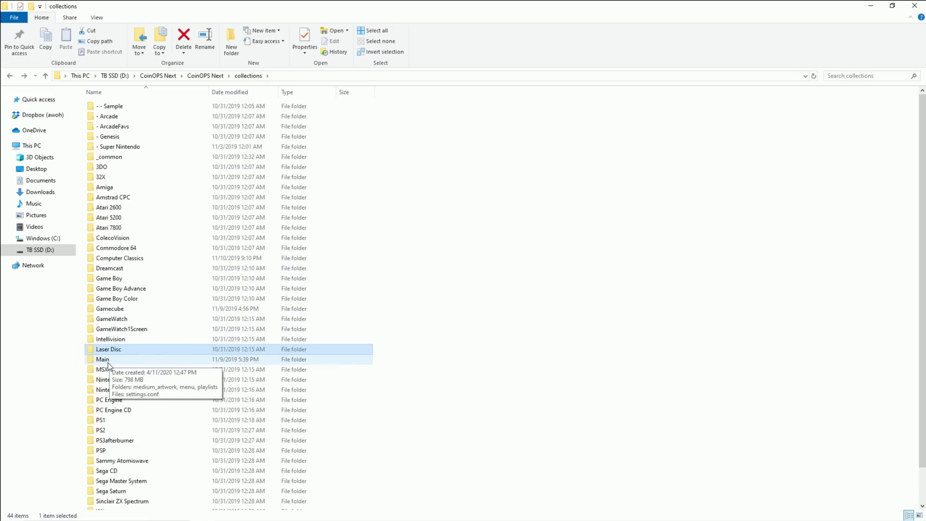
pyautogui.doubleClick(110, 339)
pyautogui.doubleClick(124, 127)
pyautogui.hotkey('alt', 'Left')
pyautogui.hotkey('alt', 'Left')
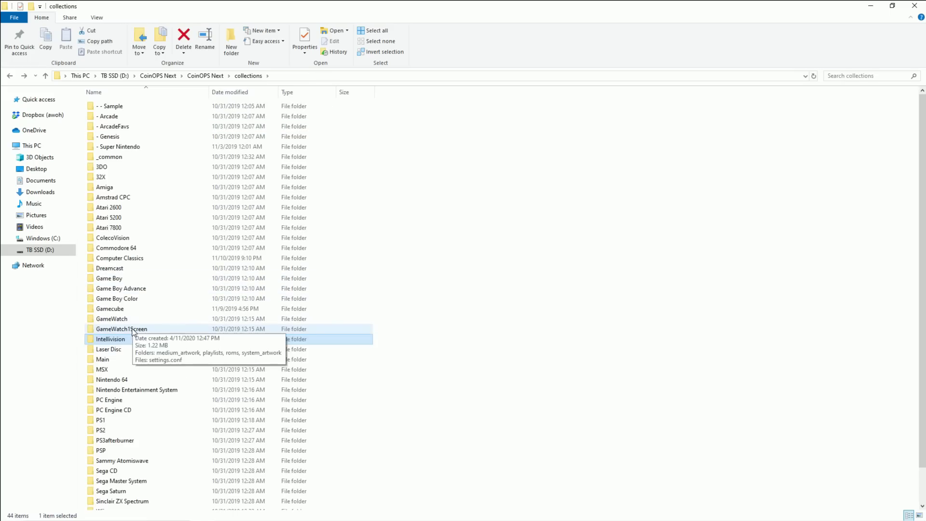
# Examine all the game files in the Gamecube collection's roms folder and return to the collections folder
pyautogui.doubleClick(136, 310)
pyautogui.doubleClick(107, 125)
pyautogui.moveTo(154, 418); pyautogui.dragTo(110, 66)
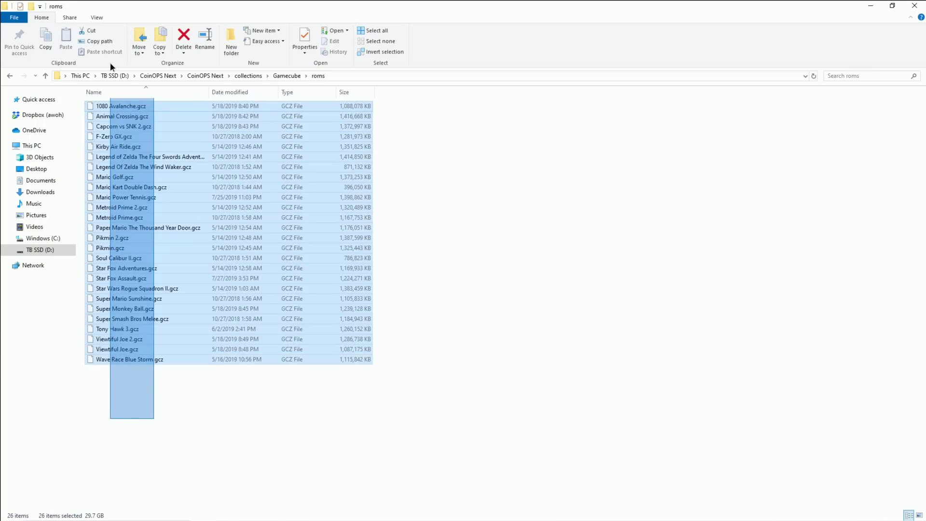
pyautogui.click(230, 431)
pyautogui.click(151, 321)
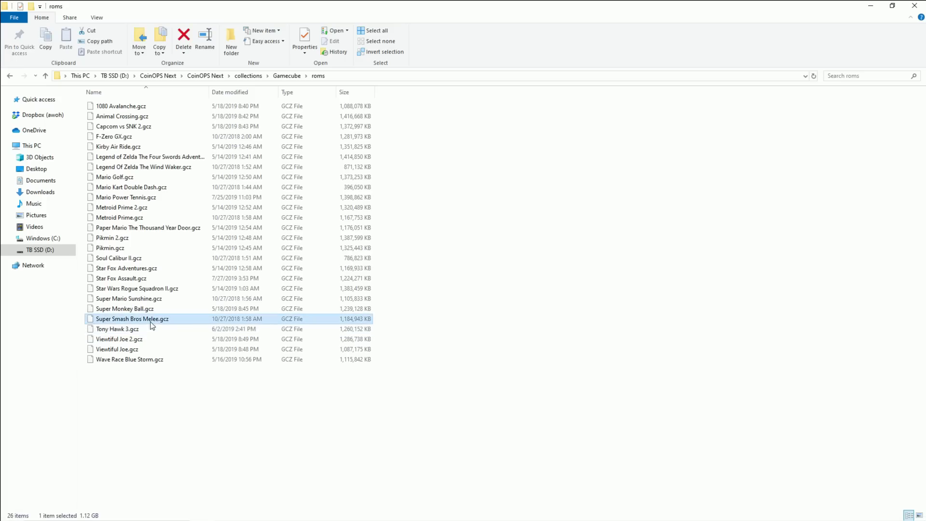
pyautogui.hotkey('alt', 'Left')
pyautogui.hotkey('alt', 'Left')
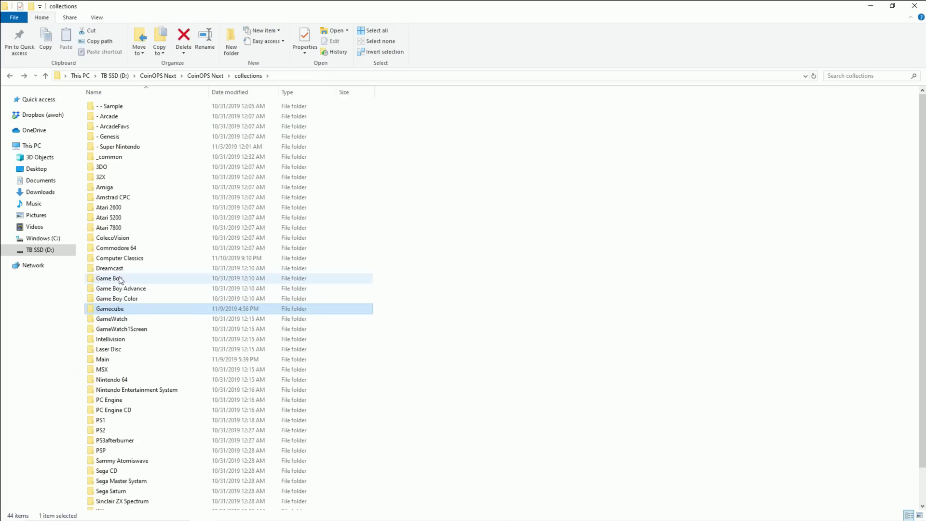
# Check the game files in the Dreamcast collection's roms folder and return to the collections folder
pyautogui.click(116, 272)
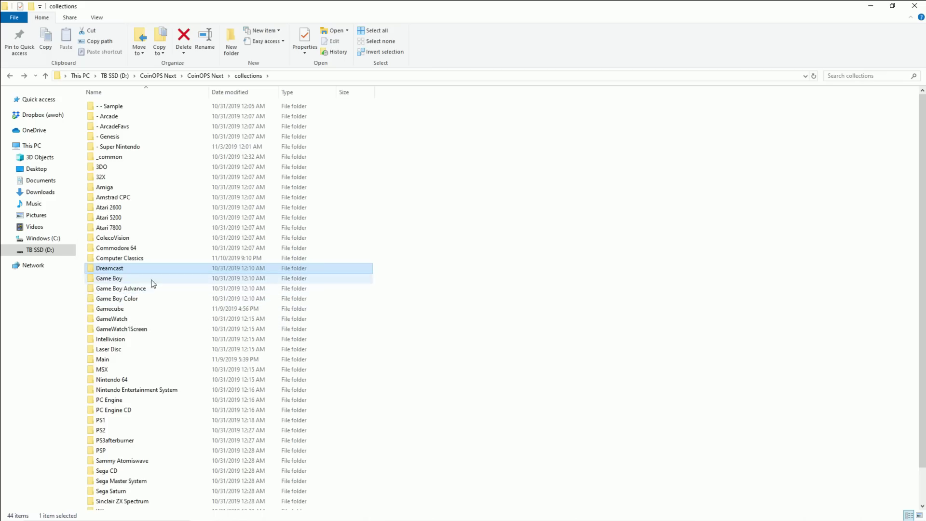
pyautogui.moveTo(438, 279); pyautogui.dragTo(342, 307)
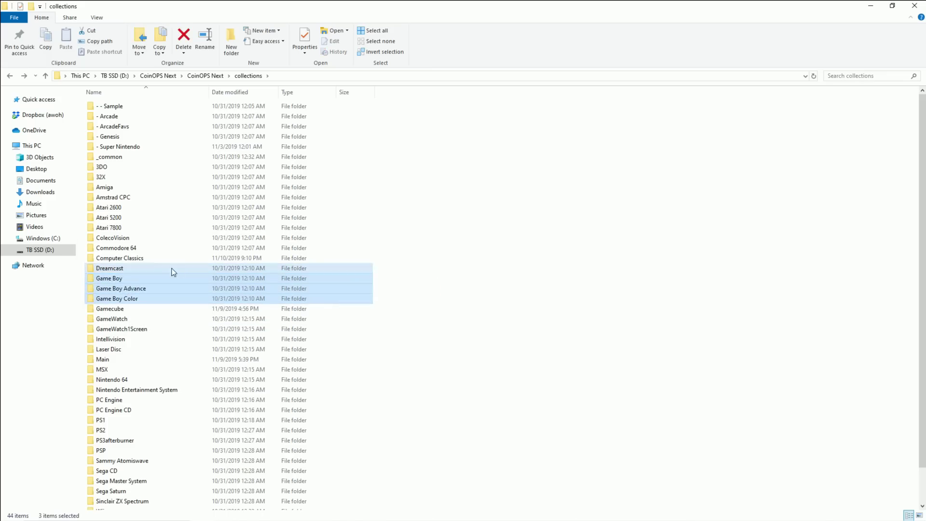
pyautogui.doubleClick(113, 272)
pyautogui.doubleClick(116, 126)
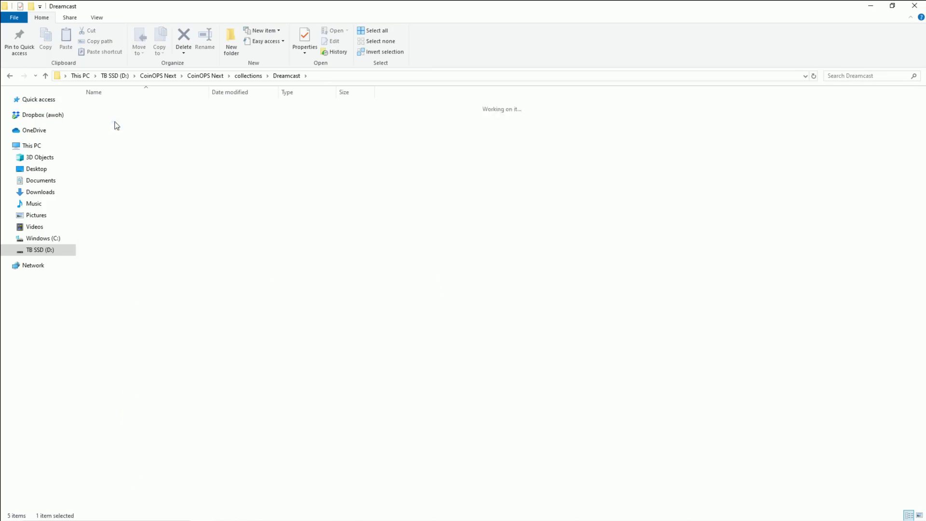
pyautogui.hotkey('alt', 'Left')
pyautogui.hotkey('alt', 'Left')
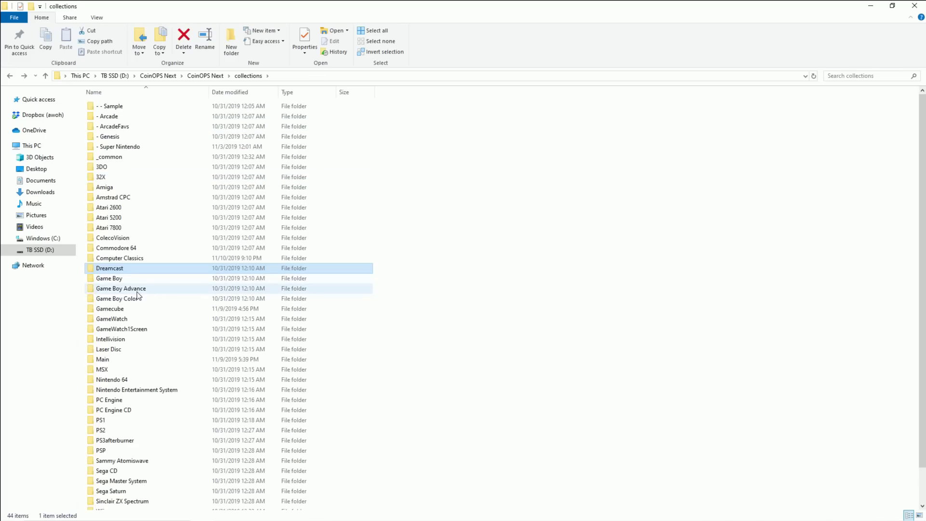
# View the game files in the Game Boy collection's roms folder and return to the collections folder
pyautogui.doubleClick(153, 282)
pyautogui.doubleClick(118, 126)
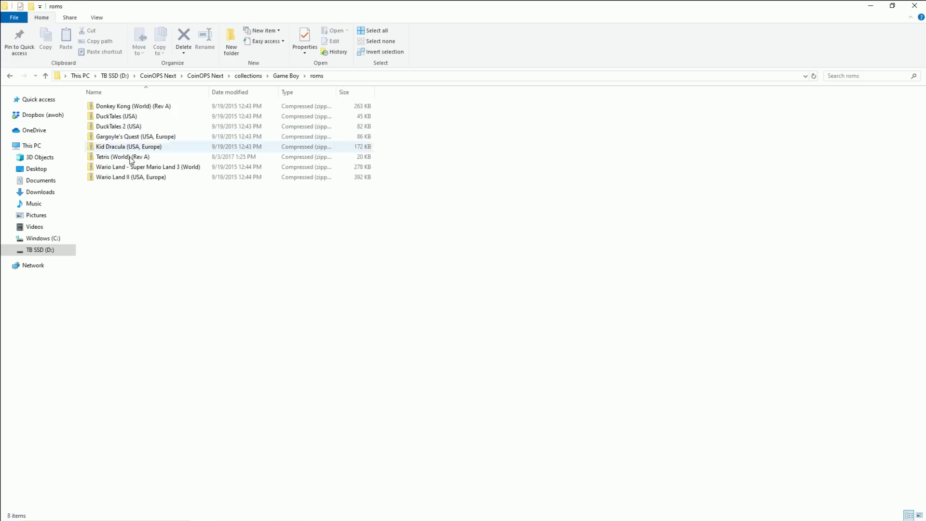
pyautogui.hotkey('alt', 'Left')
pyautogui.hotkey('alt', 'Left')
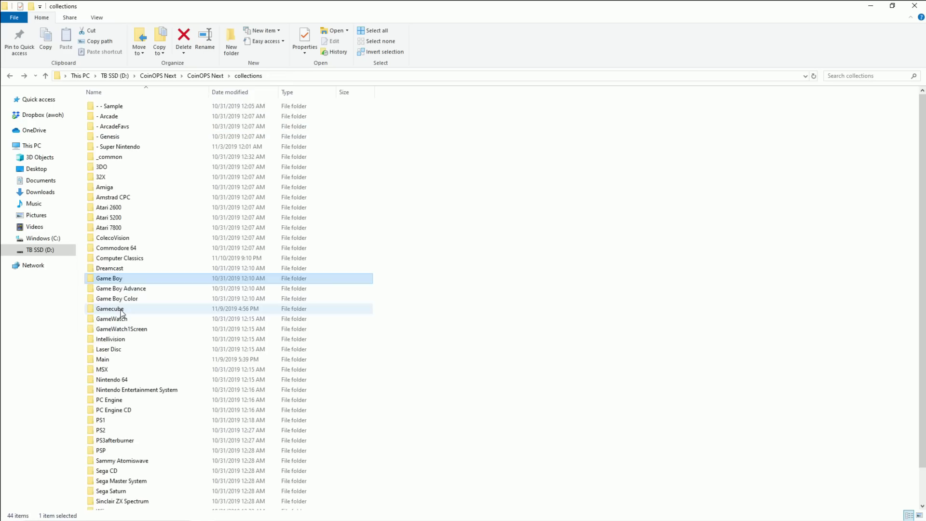
# Look through the game files in the Game Boy Advance collection's roms folder and return to the collections folder
pyautogui.doubleClick(178, 293)
pyautogui.doubleClick(102, 137)
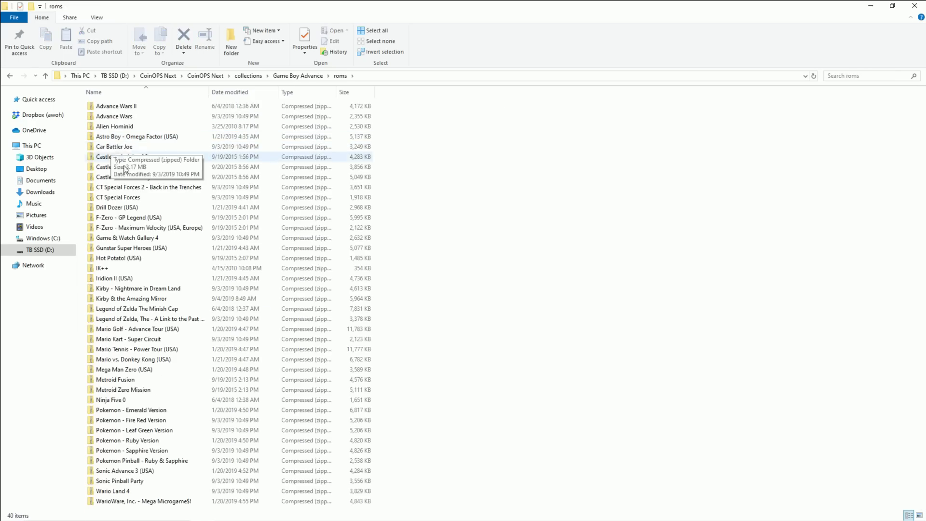
pyautogui.hotkey('alt', 'Left')
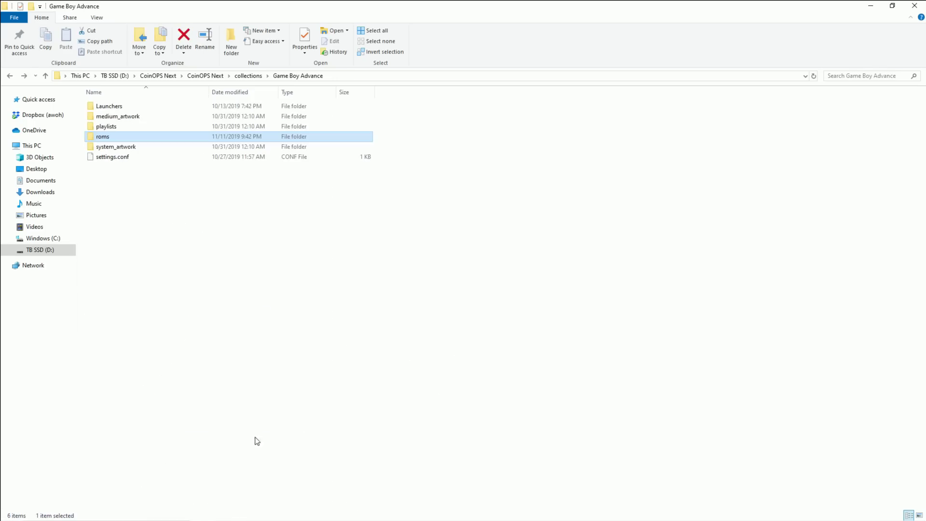
pyautogui.hotkey('alt', 'Left')
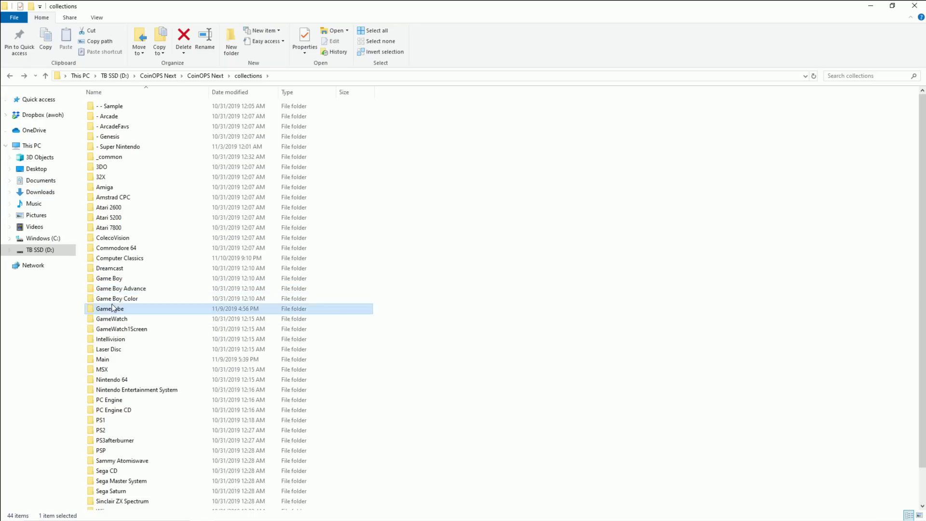
# Check the Game Boy Color collection's roms folder and return to the collections folder
pyautogui.doubleClick(164, 299)
pyautogui.doubleClick(115, 126)
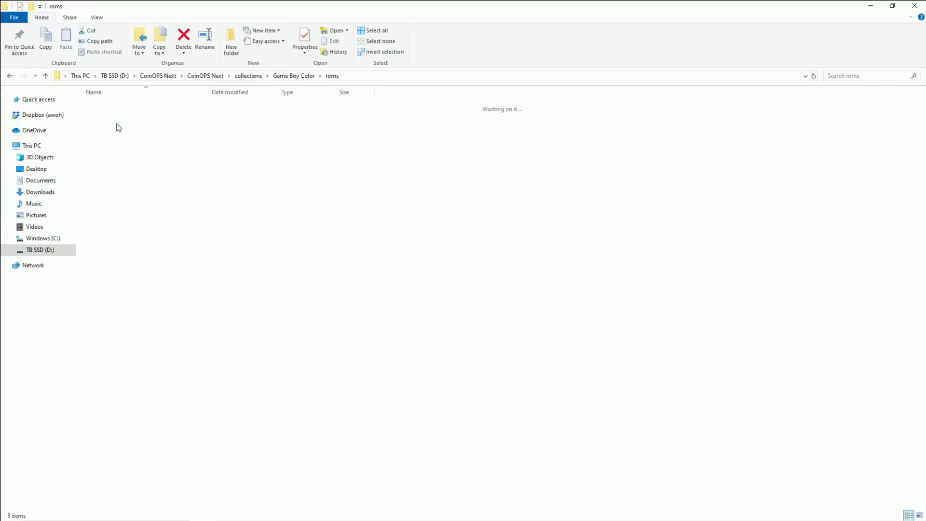
pyautogui.hotkey('alt', 'Left')
pyautogui.hotkey('alt', 'Left')
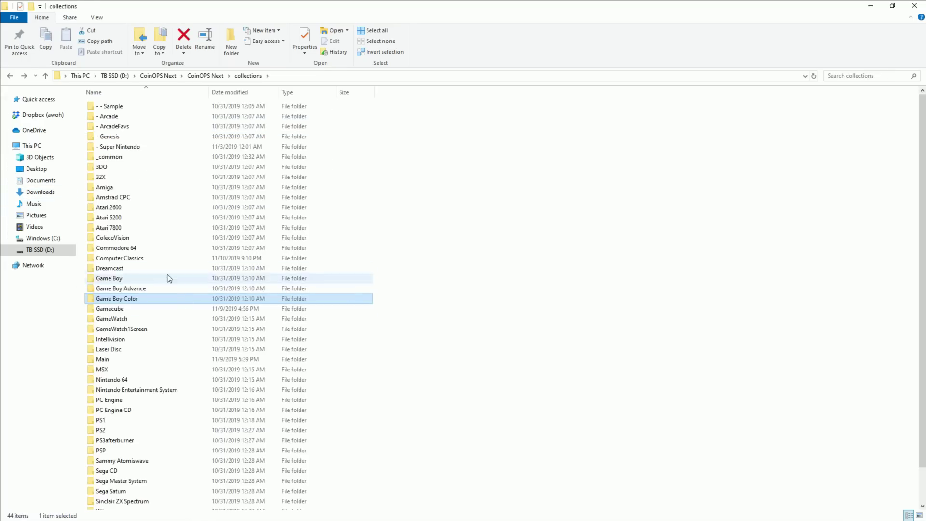
# Look into the Computer Classics collection's roms folder and return to the collections folder
pyautogui.doubleClick(166, 258)
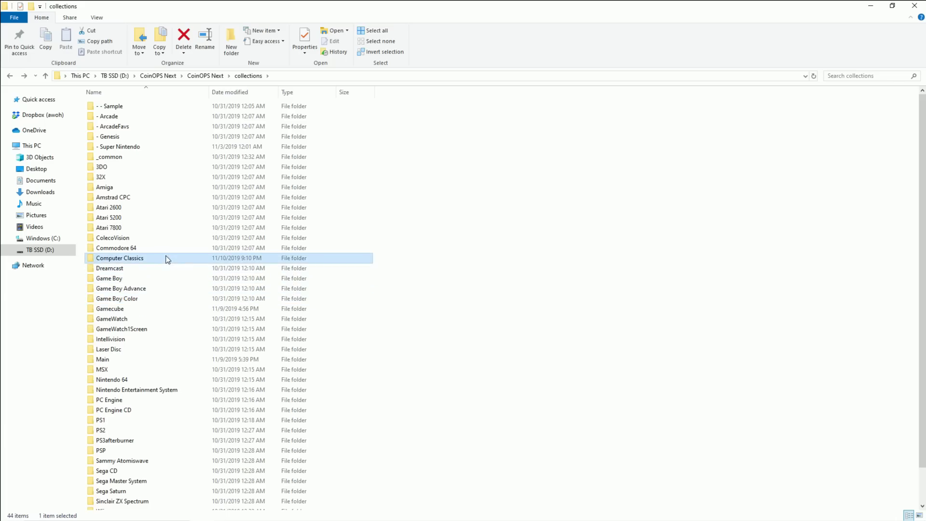
pyautogui.doubleClick(122, 126)
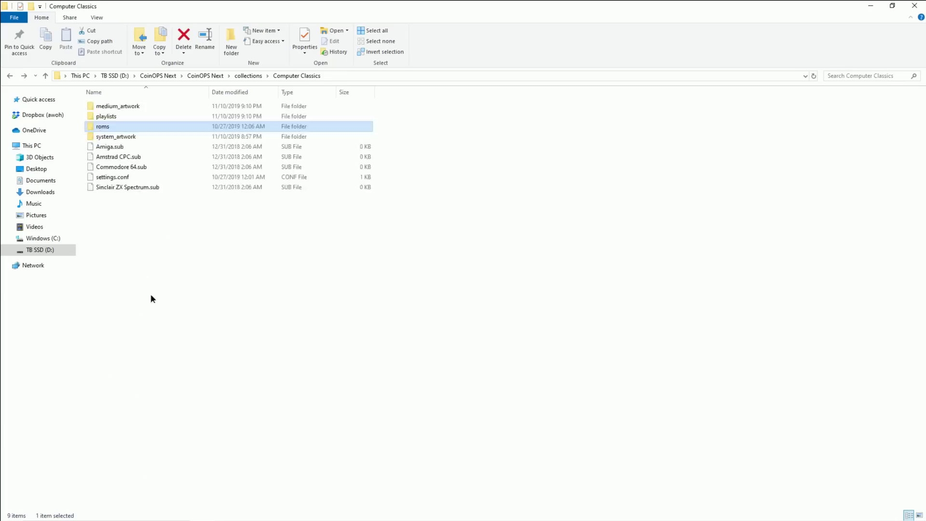
pyautogui.press('BackSpace')
# View the game files in the Commodore 64 collection's roms folder and return to the collections folder
pyautogui.doubleClick(142, 246)
pyautogui.click(135, 139)
pyautogui.doubleClick(135, 138)
pyautogui.press('BackSpace')
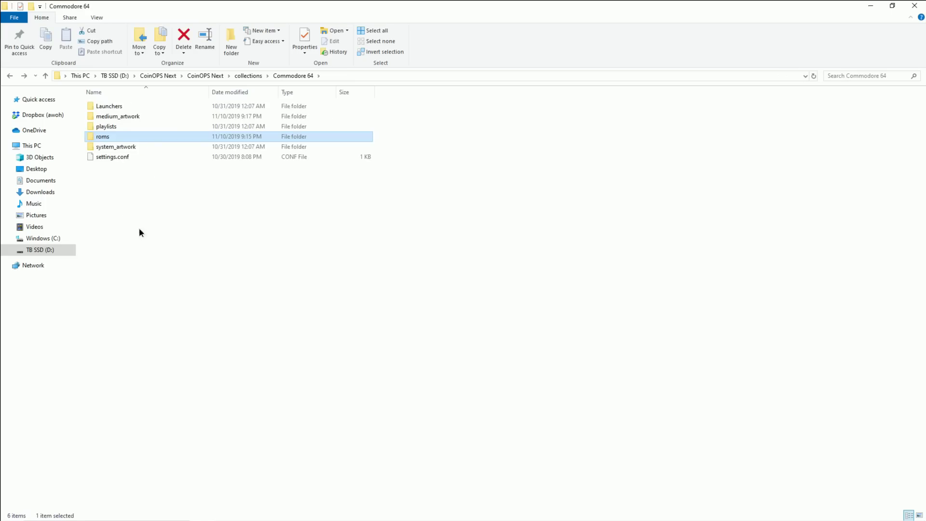
pyautogui.press('BackSpace')
# Check the ColecoVision collection's roms folder for its games and return to the collections folder
pyautogui.doubleClick(122, 237)
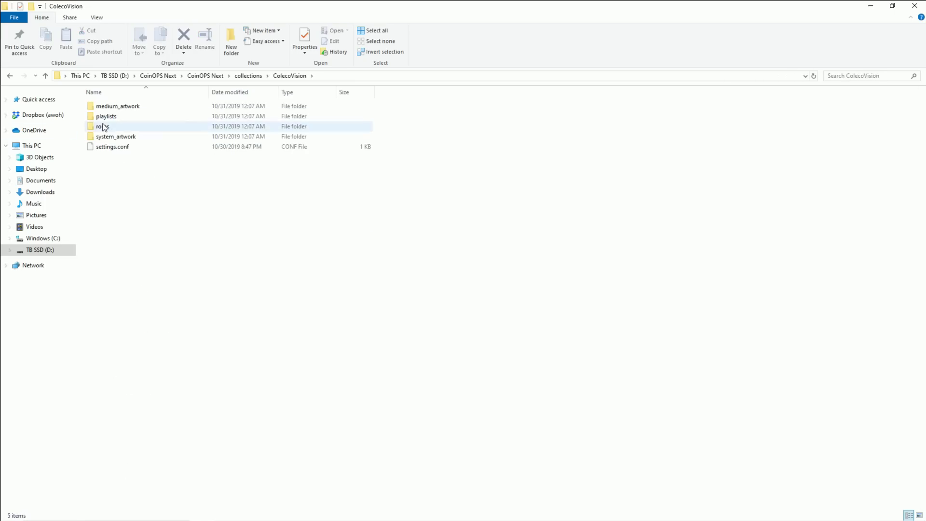
pyautogui.doubleClick(104, 128)
pyautogui.press('BackSpace')
pyautogui.press('BackSpace')
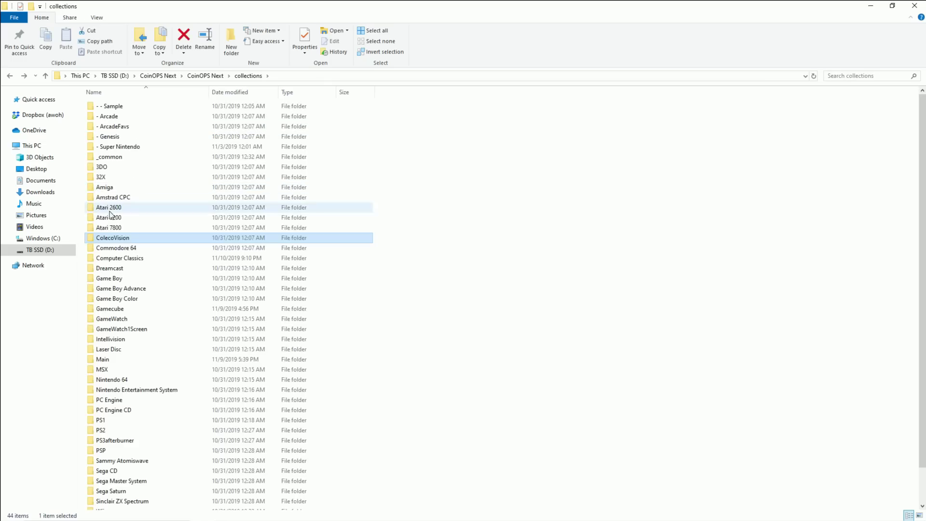
# Look through the Atari 7800 collection's roms folder and return to the collections folder
pyautogui.doubleClick(123, 228)
pyautogui.doubleClick(113, 127)
pyautogui.press('BackSpace')
pyautogui.press('BackSpace')
# View the Atari 5200 collection's roms folder and return to the collections folder
pyautogui.doubleClick(109, 218)
pyautogui.doubleClick(112, 126)
pyautogui.press('BackSpace')
pyautogui.press('BackSpace')
# Check the game files in the Atari 2600 collection's roms folder and return to the collections folder
pyautogui.doubleClick(123, 207)
pyautogui.click(132, 127)
pyautogui.doubleClick(134, 128)
pyautogui.press('BackSpace')
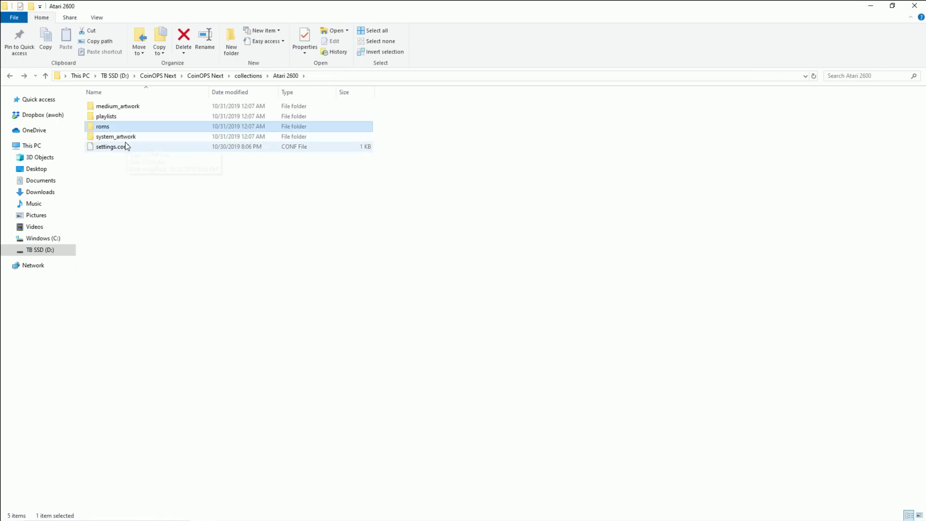
pyautogui.press('BackSpace')
# View the contents of the Amstrad CPC collection's roms folder and return to the collections folder
pyautogui.click(122, 198)
pyautogui.doubleClick(122, 199)
pyautogui.doubleClick(101, 127)
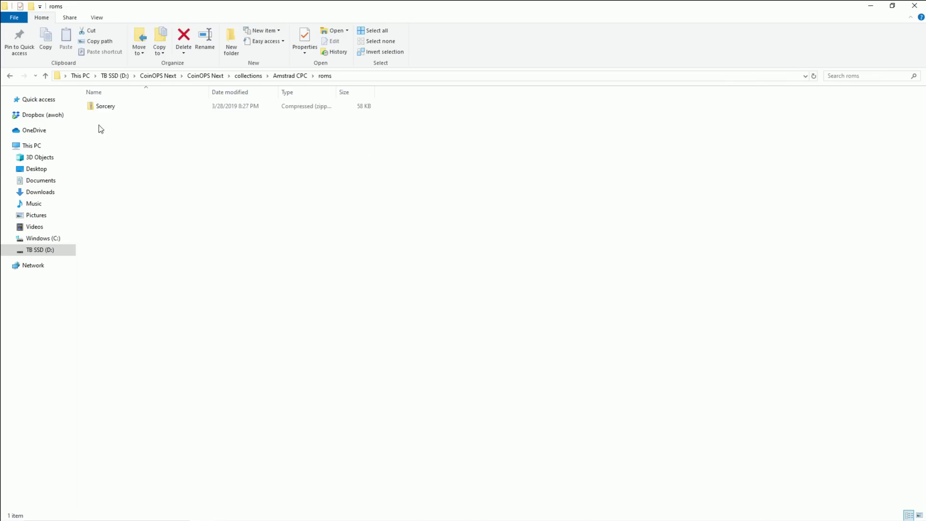
pyautogui.press('BackSpace')
pyautogui.press('BackSpace')
# Look into the roms folders of the Amiga and 32X collections and return to the collections folder
pyautogui.doubleClick(126, 188)
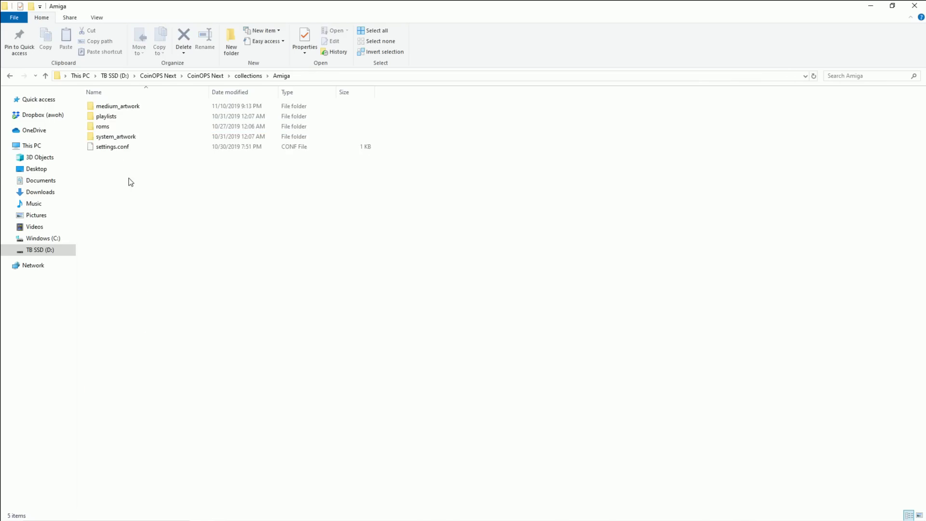
pyautogui.doubleClick(117, 127)
pyautogui.doubleClick(117, 184)
pyautogui.doubleClick(104, 127)
pyautogui.press('BackSpace')
pyautogui.press('BackSpace')
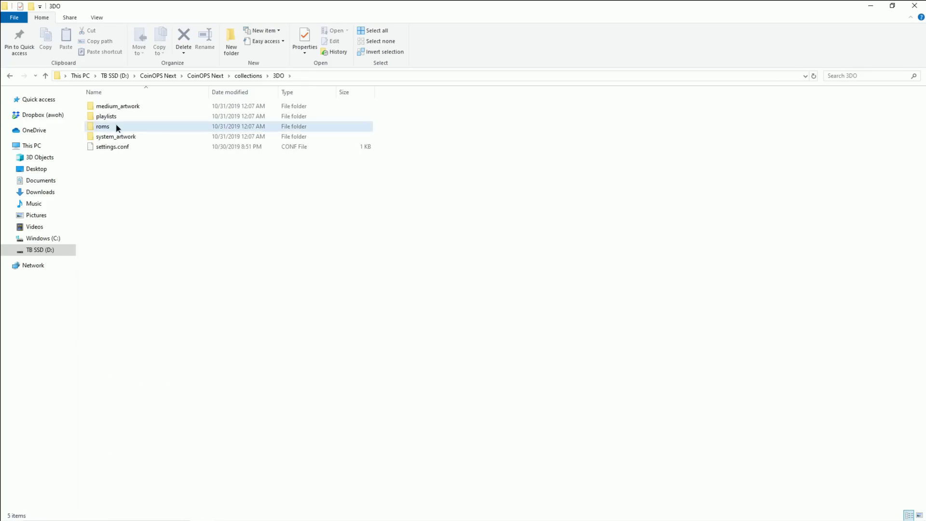
# Check the game files in the 3DO collection's roms folder and return to the collections folder
pyautogui.doubleClick(117, 127)
pyautogui.press('BackSpace')
pyautogui.press('BackSpace')
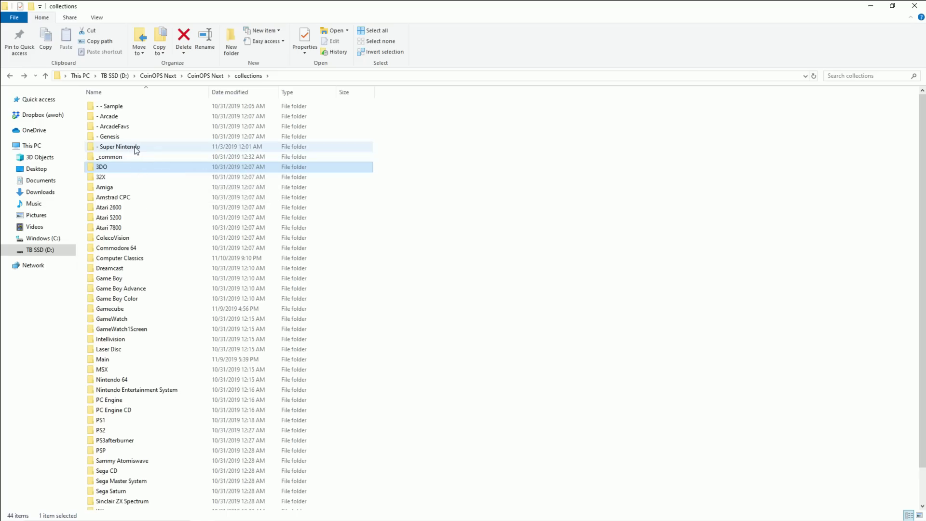
# Look over the game files in the Super Nintendo collection's roms folder and return to the collections folder
pyautogui.doubleClick(137, 147)
pyautogui.doubleClick(136, 140)
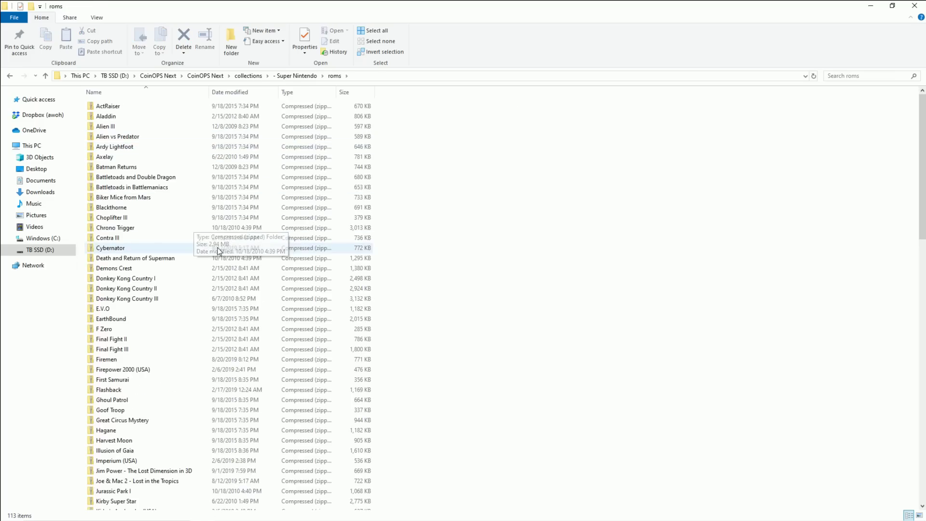
pyautogui.press('BackSpace')
pyautogui.press('BackSpace')
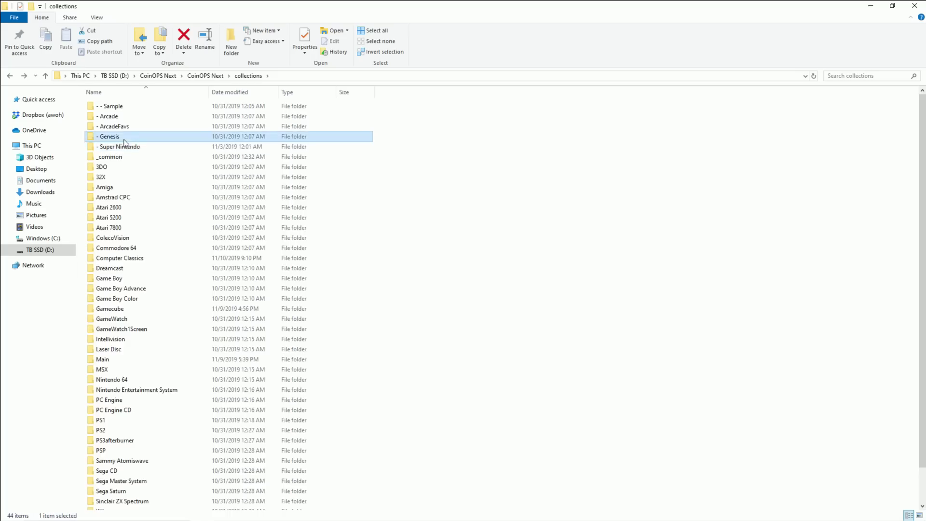
# View the game files in the Genesis collection's roms folder and go back to the Genesis folder
pyautogui.doubleClick(127, 137)
pyautogui.doubleClick(130, 138)
pyautogui.press('BackSpace')
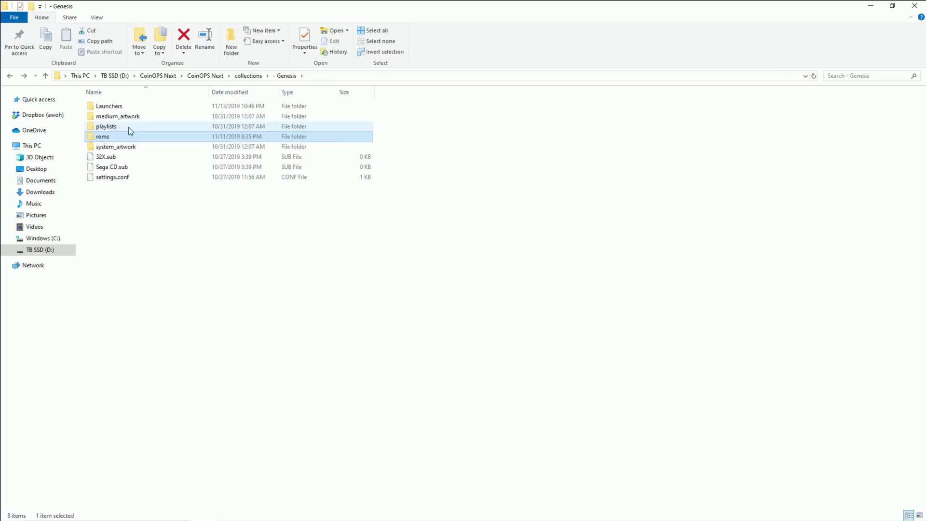
# Look into the ArcadeFavs collection folder and return to the main CoinOPS Next folder
pyautogui.press('BackSpace')
pyautogui.doubleClick(129, 127)
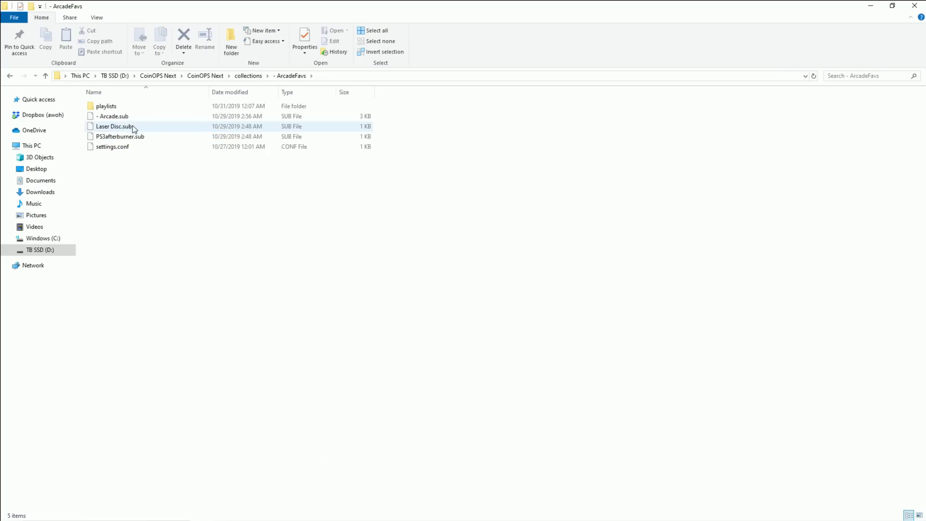
pyautogui.press('BackSpace')
pyautogui.press('BackSpace')
# Open the mame emulator's roms folder and select all the zipped game files, from 3countb to zwackery
pyautogui.doubleClick(114, 313)
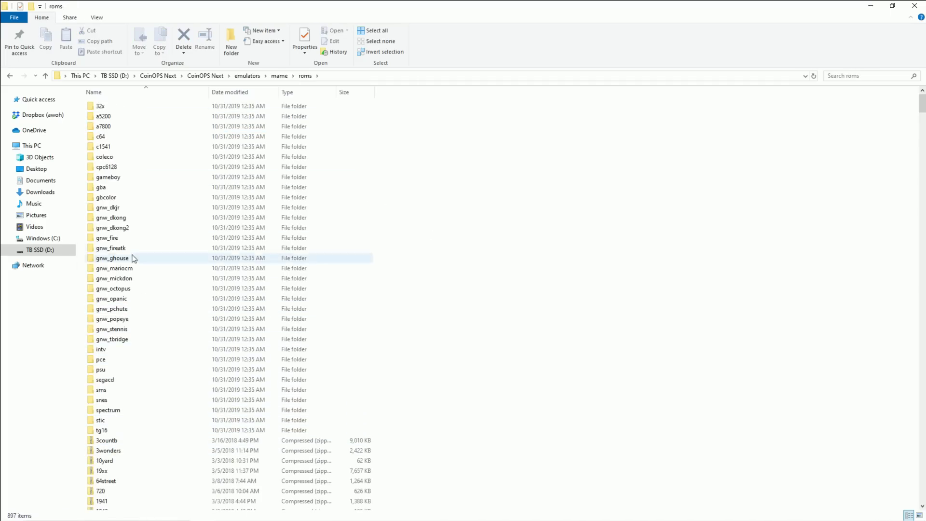
pyautogui.moveTo(417, 110); pyautogui.dragTo(529, 316)
pyautogui.scroll(-3, 502, 376)
pyautogui.click(197, 352)
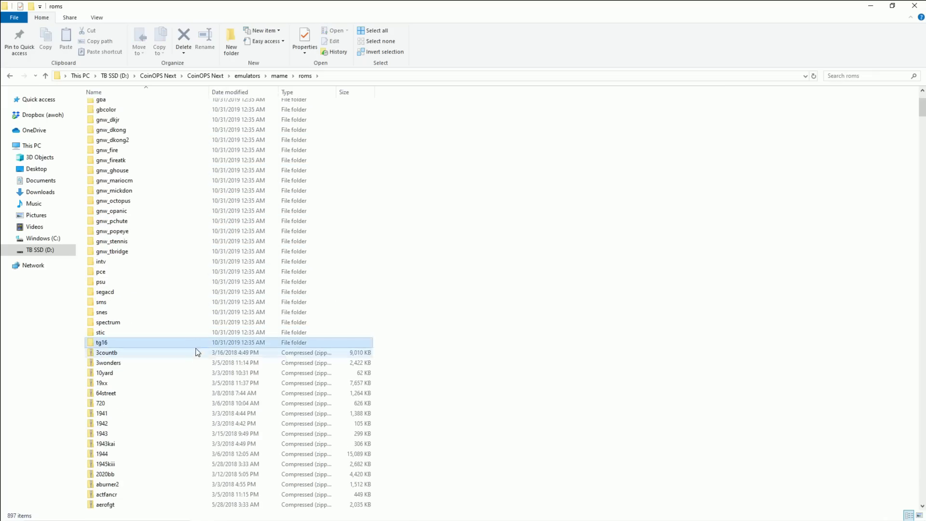
pyautogui.moveTo(921, 108); pyautogui.dragTo(921, 492)
pyautogui.hotkey('ctrl', 'a')
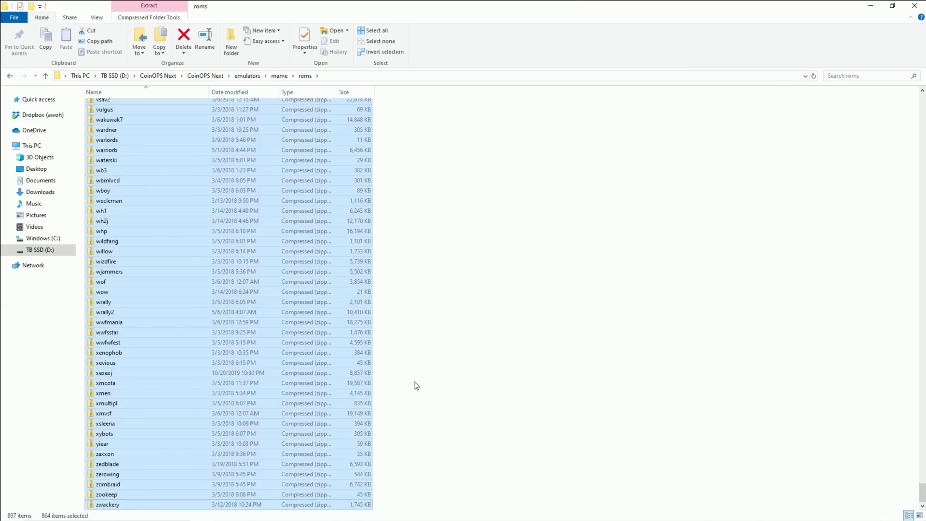
# Clear the file selection, skim the mame game files and return to the main CoinOPS Next folder
pyautogui.click(415, 382)
pyautogui.scroll(7, 425, 377)
pyautogui.scroll(15, 424, 367)
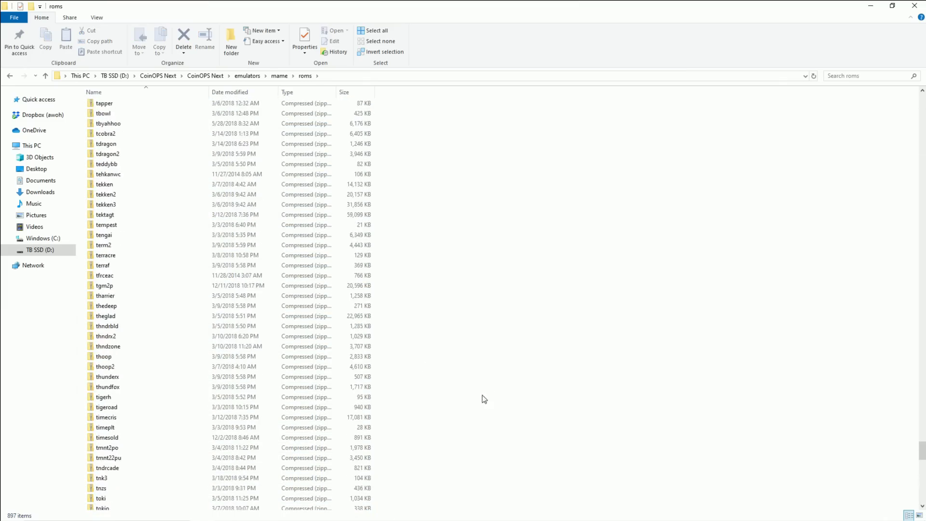
pyautogui.press('BackSpace')
pyautogui.press('BackSpace')
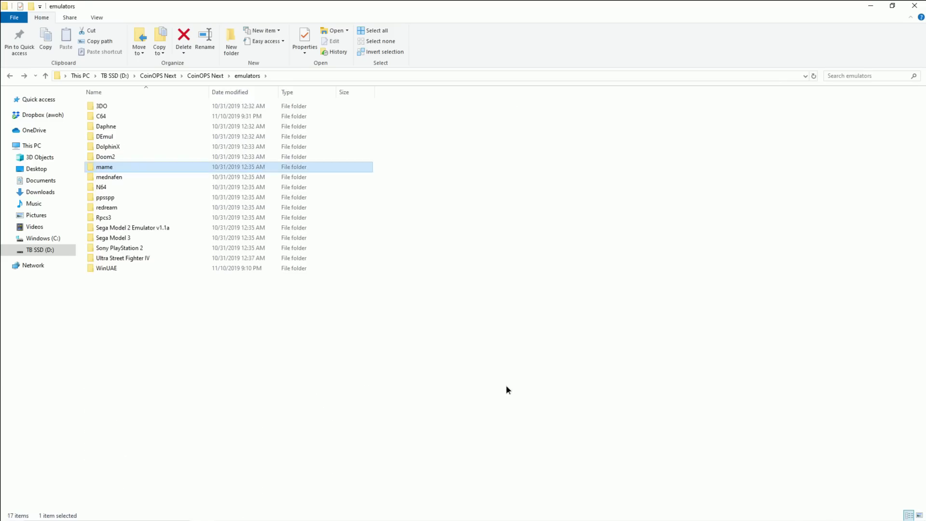
pyautogui.press('BackSpace')
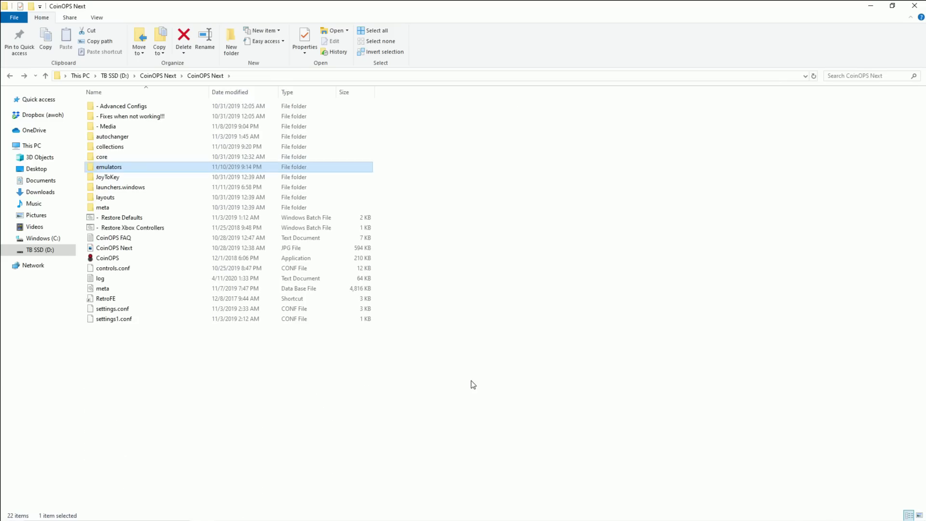
# Adjust the system volume and launch the CoinOPS application from the CoinOPS Next folder
pyautogui.click(111, 259)
pyautogui.moveTo(906, 518)
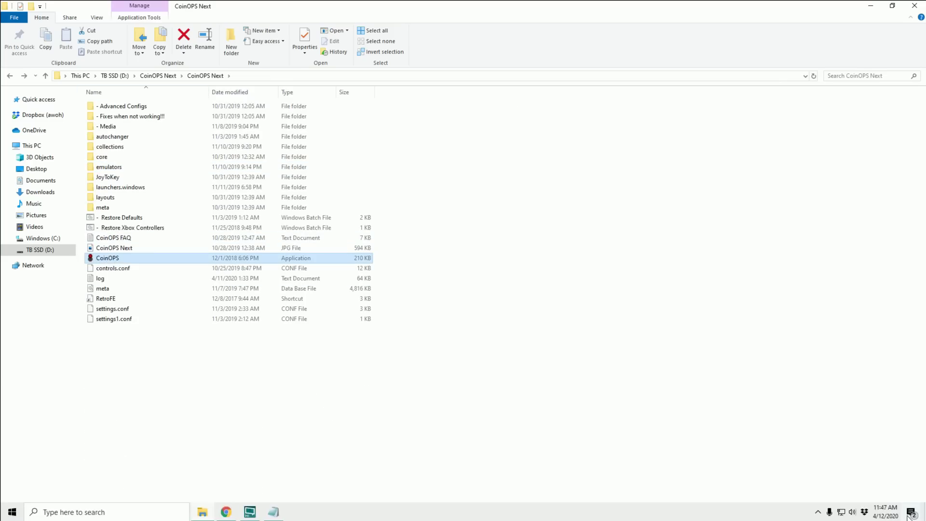
pyautogui.click(853, 517)
pyautogui.click(802, 491)
pyautogui.click(166, 340)
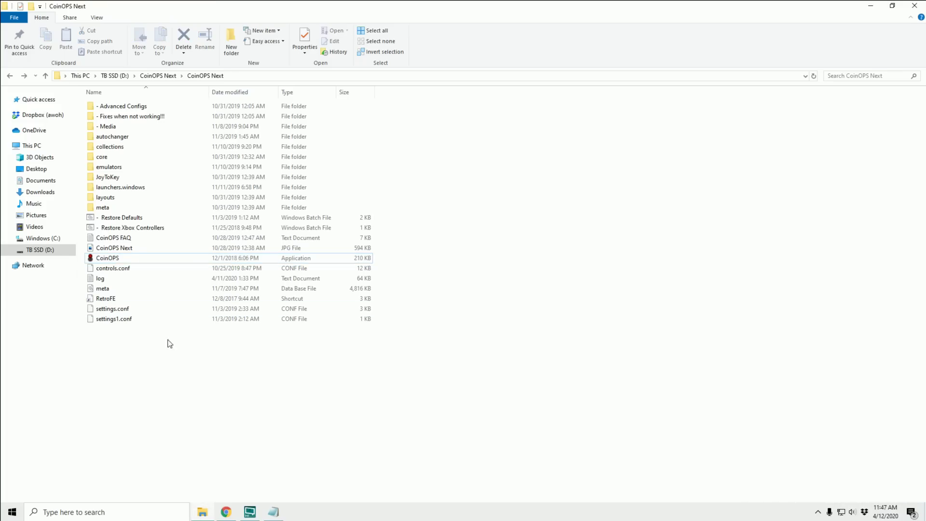
pyautogui.click(122, 262)
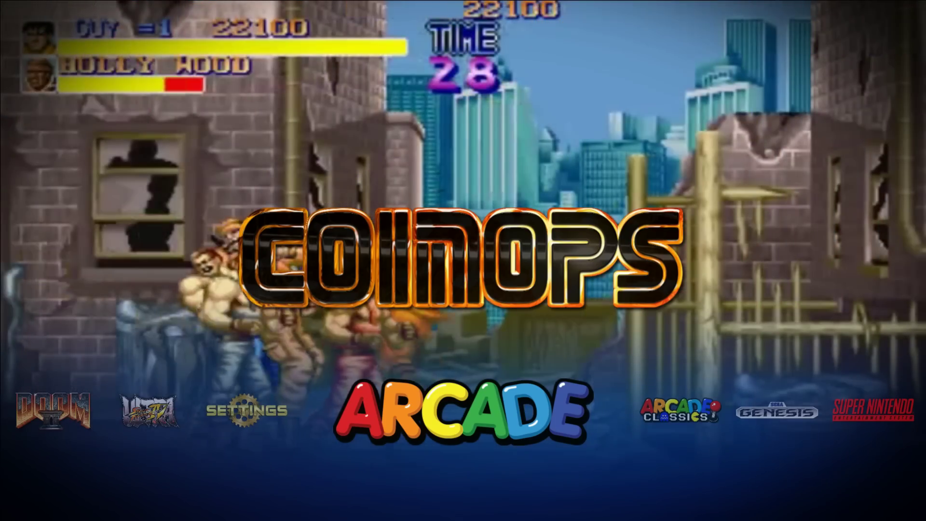
# Browse the CoinOPS system menu from Arcade through the console and handheld collections to Wii
pyautogui.press('Right')
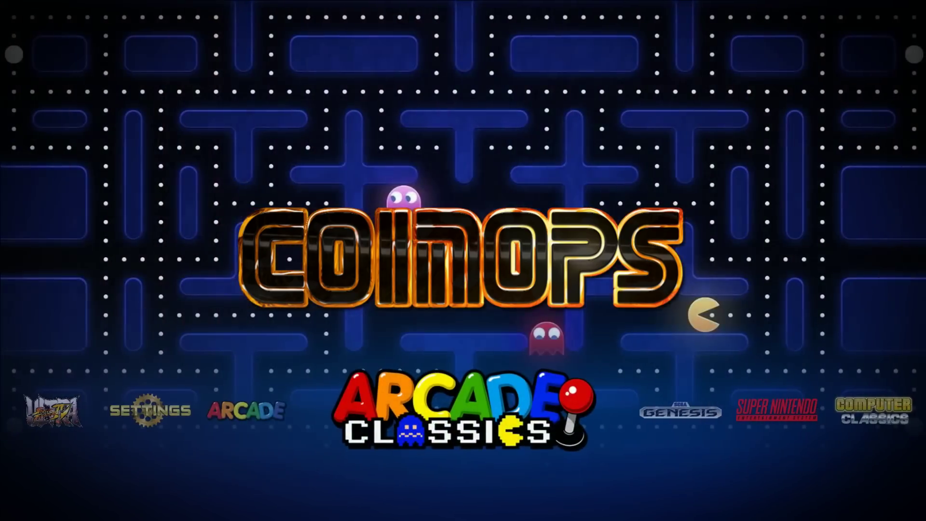
pyautogui.press('Left')
pyautogui.press('Right')
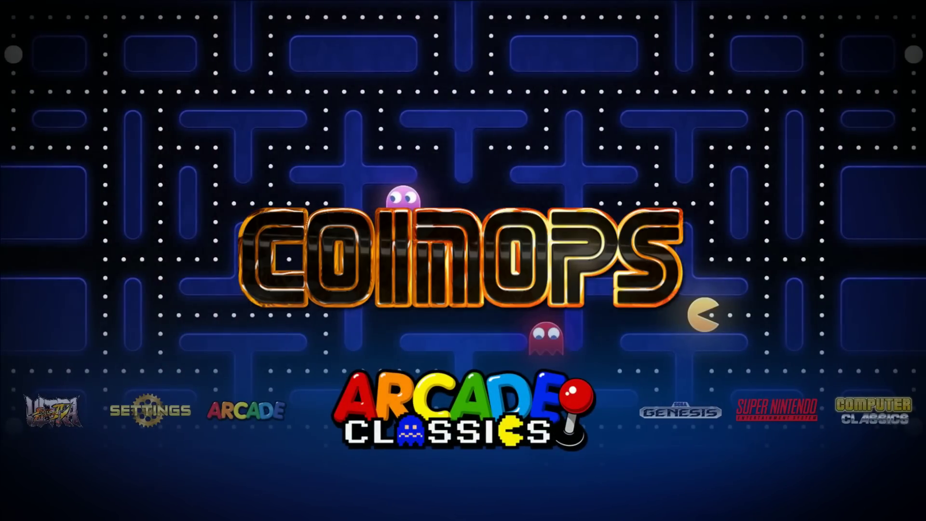
pyautogui.press('Right')
pyautogui.press('Right')
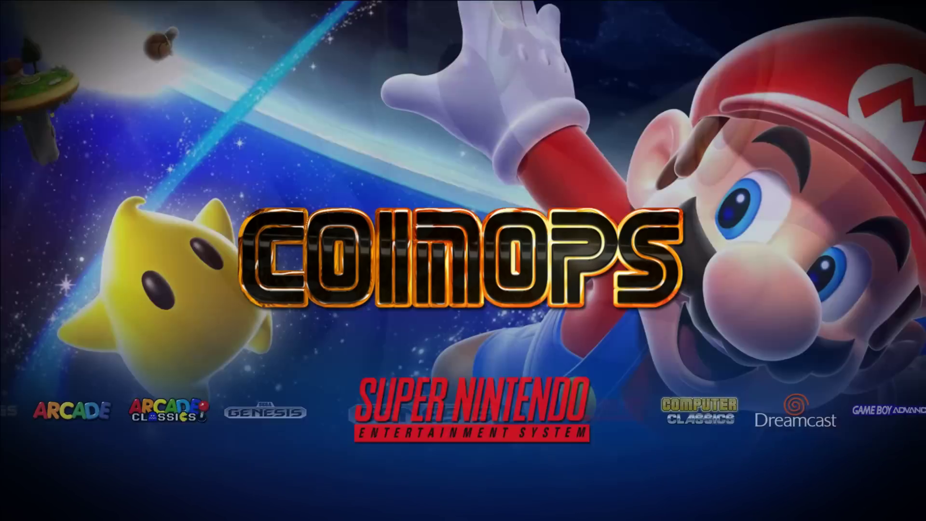
pyautogui.press('Right')
pyautogui.press('Right')
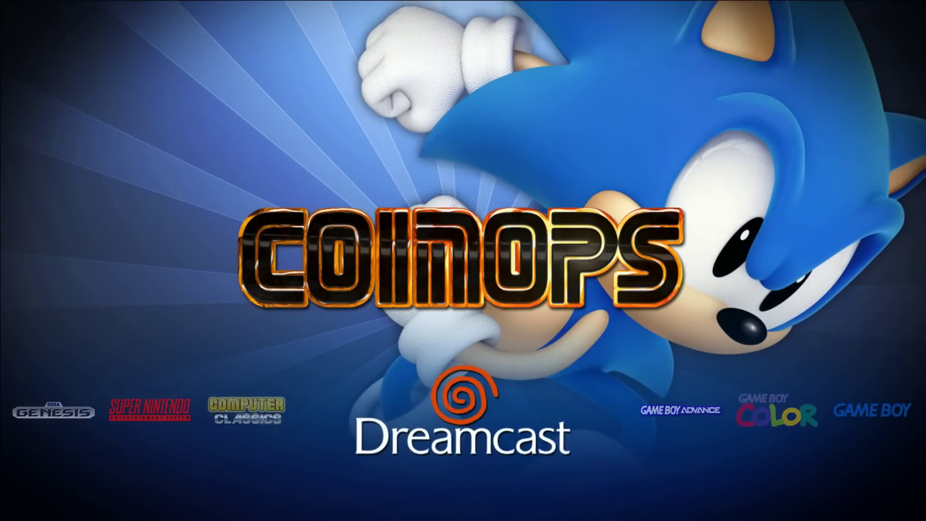
pyautogui.press('Right')
pyautogui.press('Right')
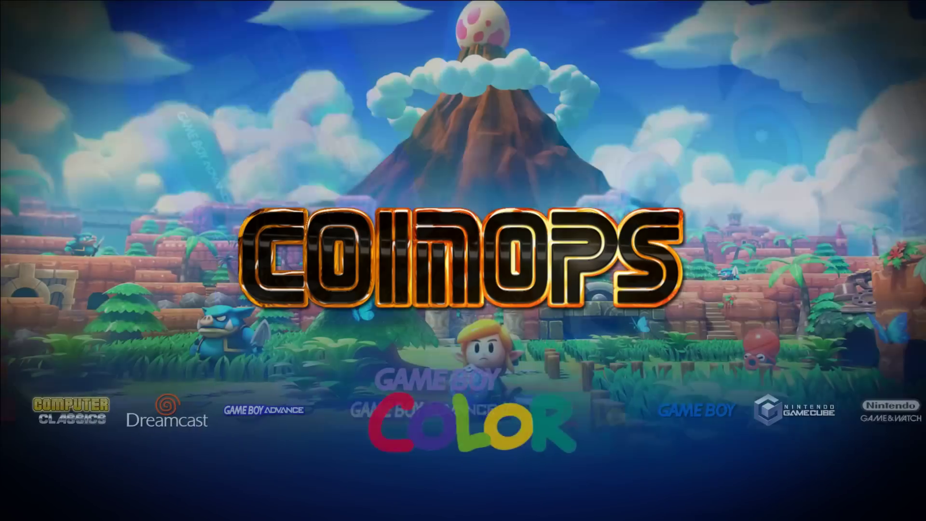
pyautogui.press('Right')
pyautogui.press('Right')
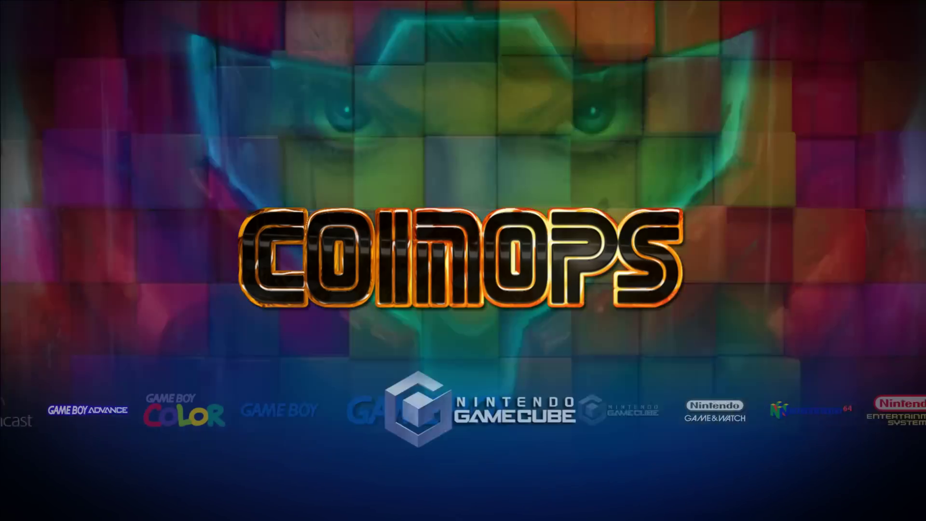
pyautogui.press('Right')
pyautogui.press('Right')
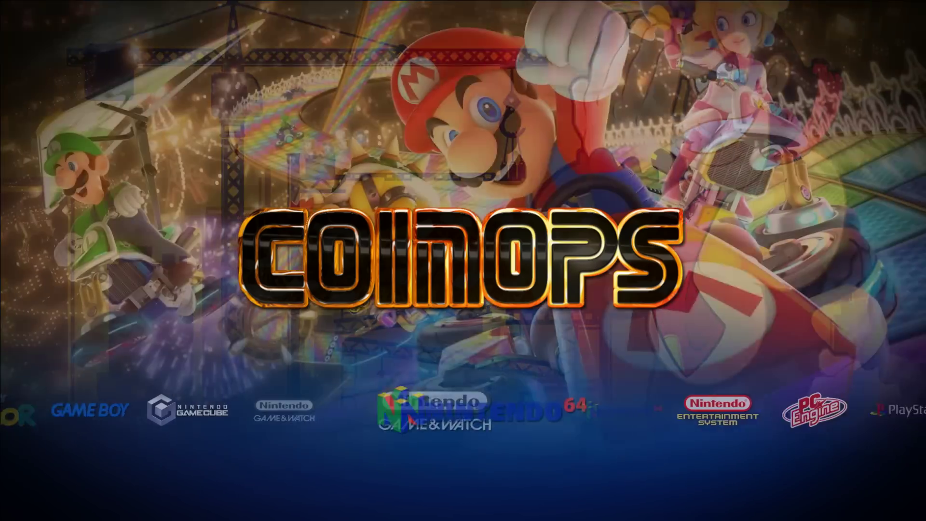
pyautogui.press('Right')
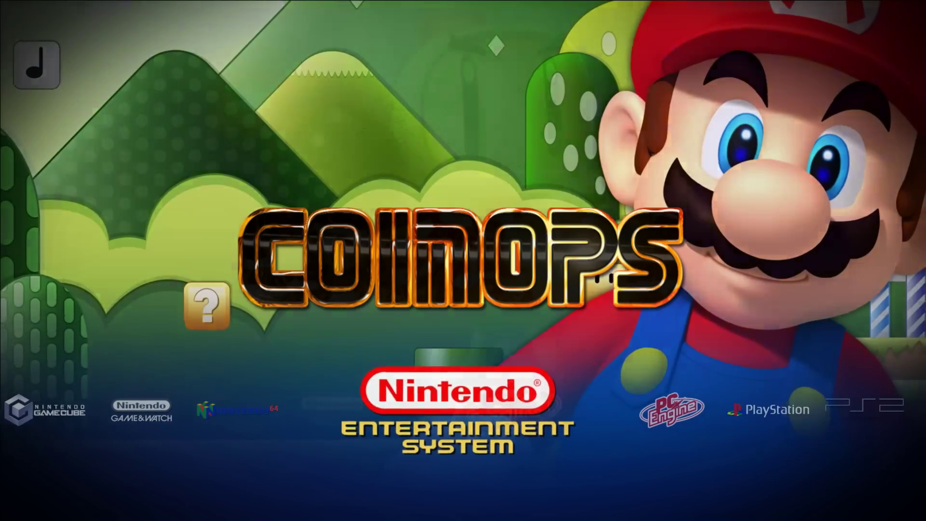
pyautogui.press('Right')
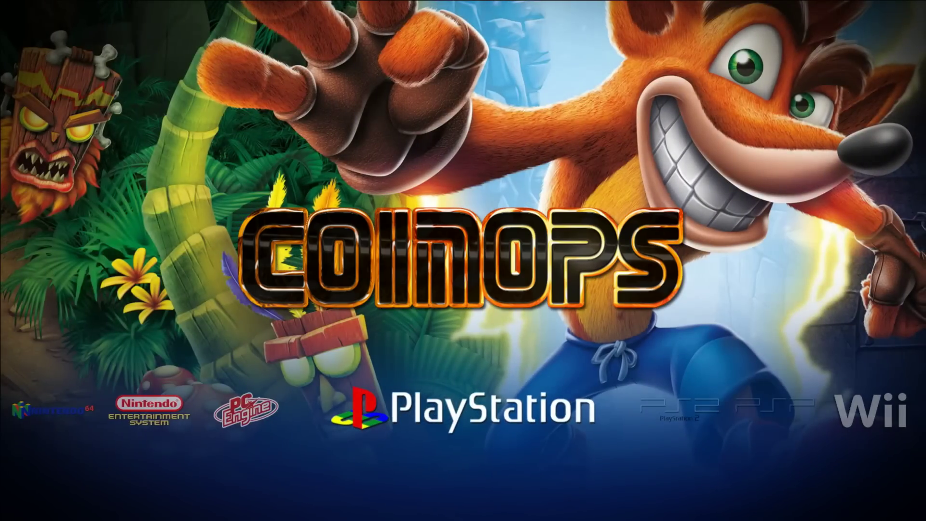
pyautogui.press('Right')
pyautogui.press('Right')
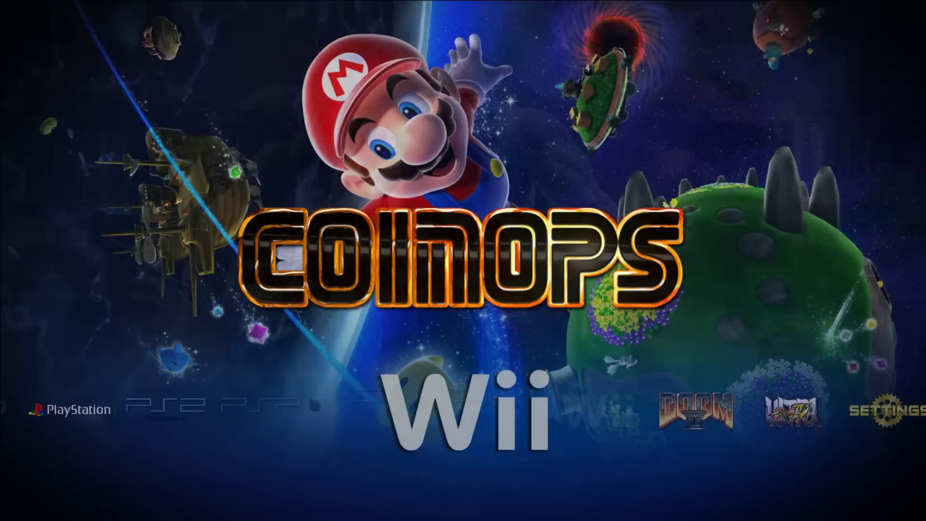